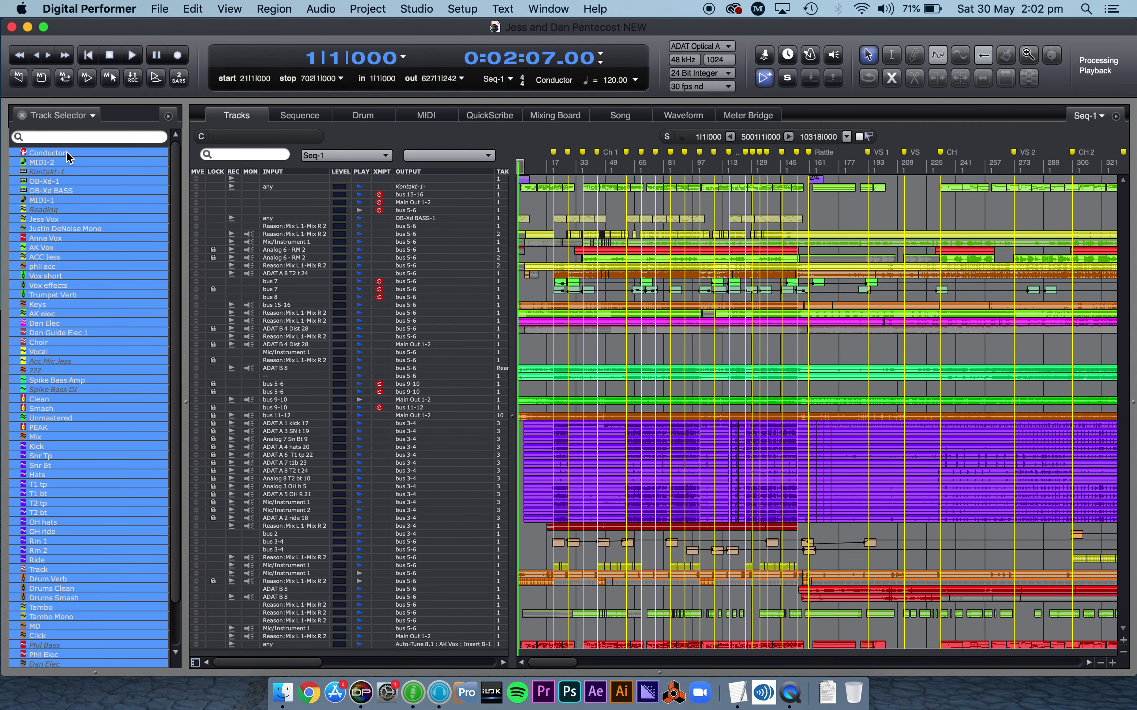
Step: Show only the Conductor track and fit its whole timeline of markers and tempo changes in view
left_click(67, 154)
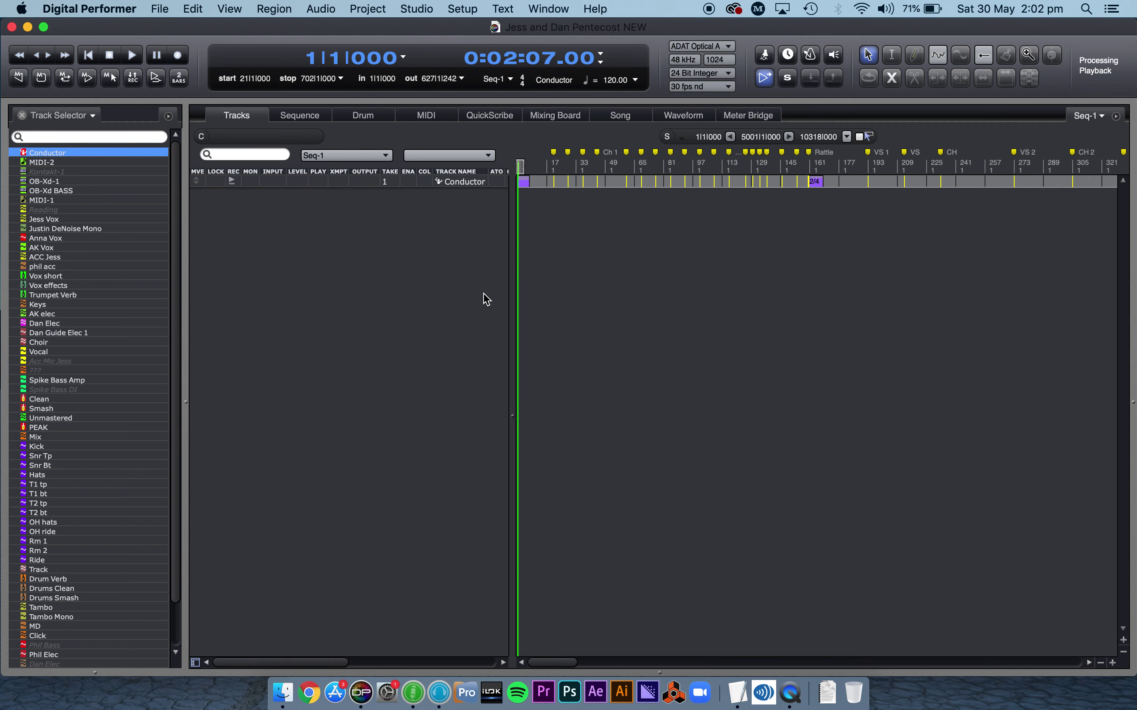
key("super+bracketright")
key("super+bracketleft")
key("super+bracketleft")
key("super+bracketleft")
key("super+bracketleft")
key("super+bracketright")
key("super+bracketright")
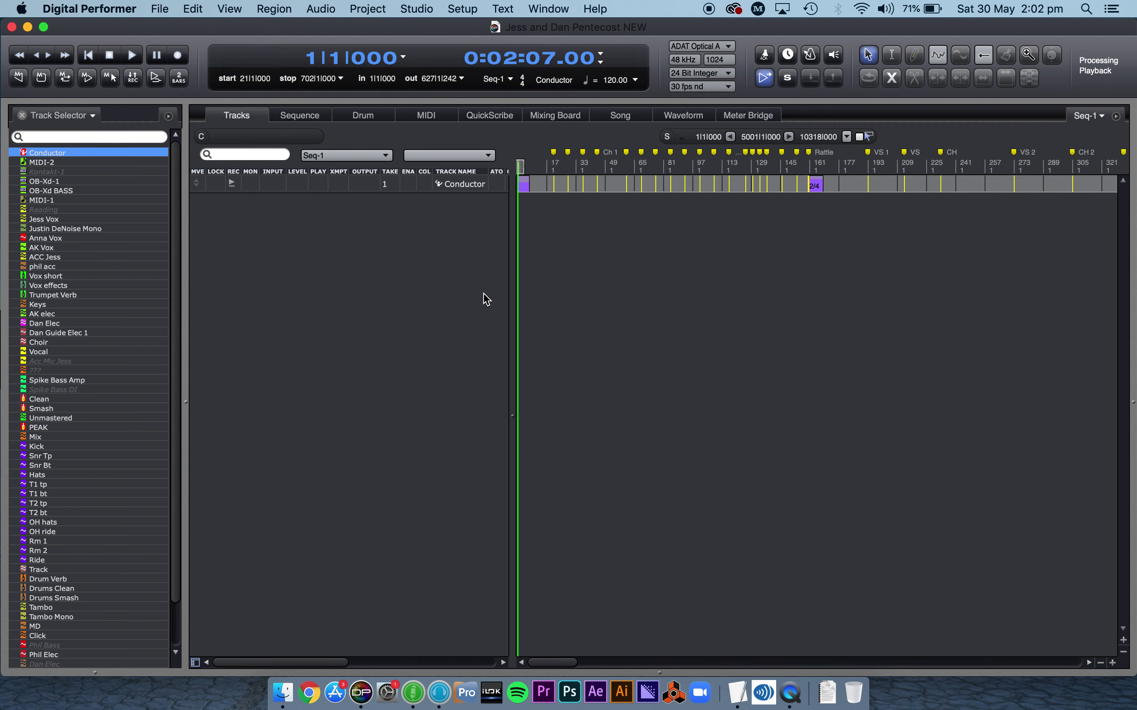
key("super+bracketleft")
key("super+bracketleft")
key("super+bracketleft")
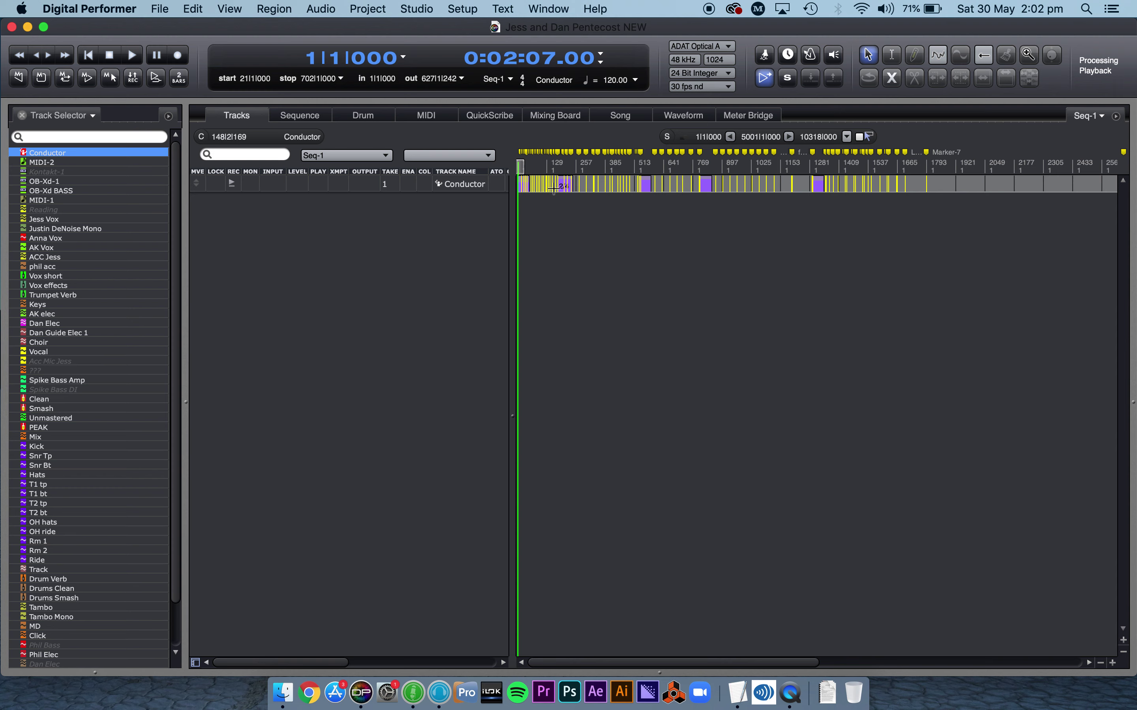
Step: Move the playback position to about bar 1730 and show the tracks from MIDI-2 down to Rm 1 alongside Conductor
left_click_drag(519, 163, 914, 164)
left_click_drag(79, 163, 113, 546)
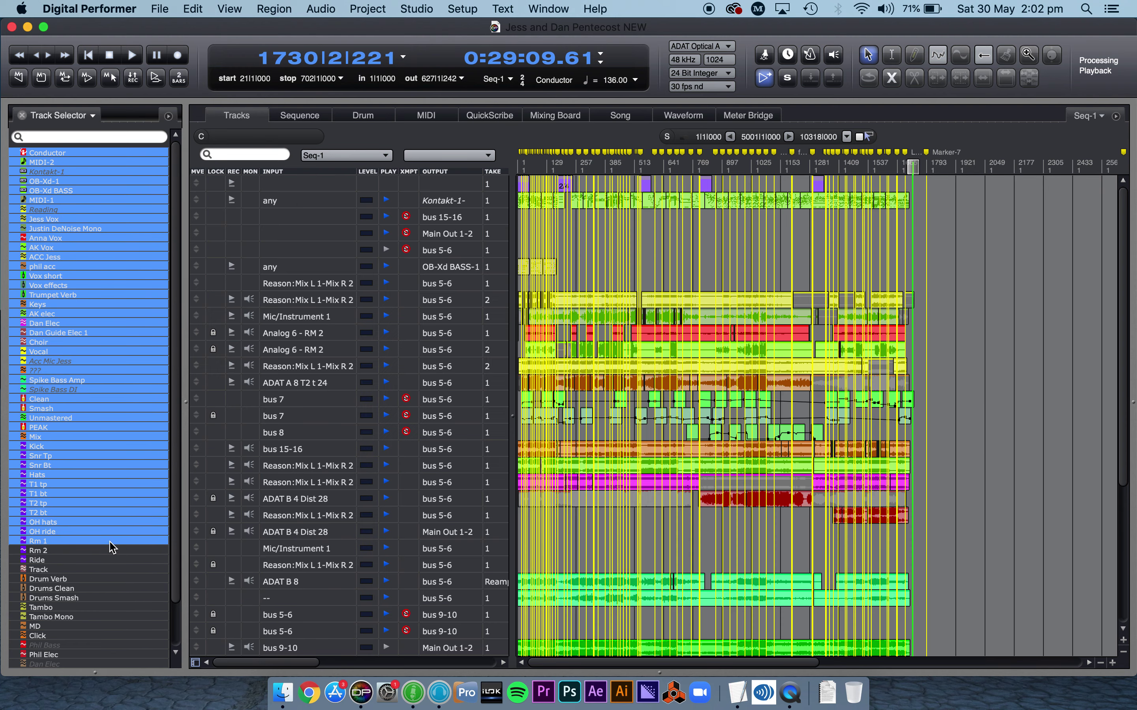
Step: Limit the display to the Conductor track again and return the playback position to bar 1
left_click(87, 543)
left_click_drag(87, 542, 96, 152)
left_click(94, 155)
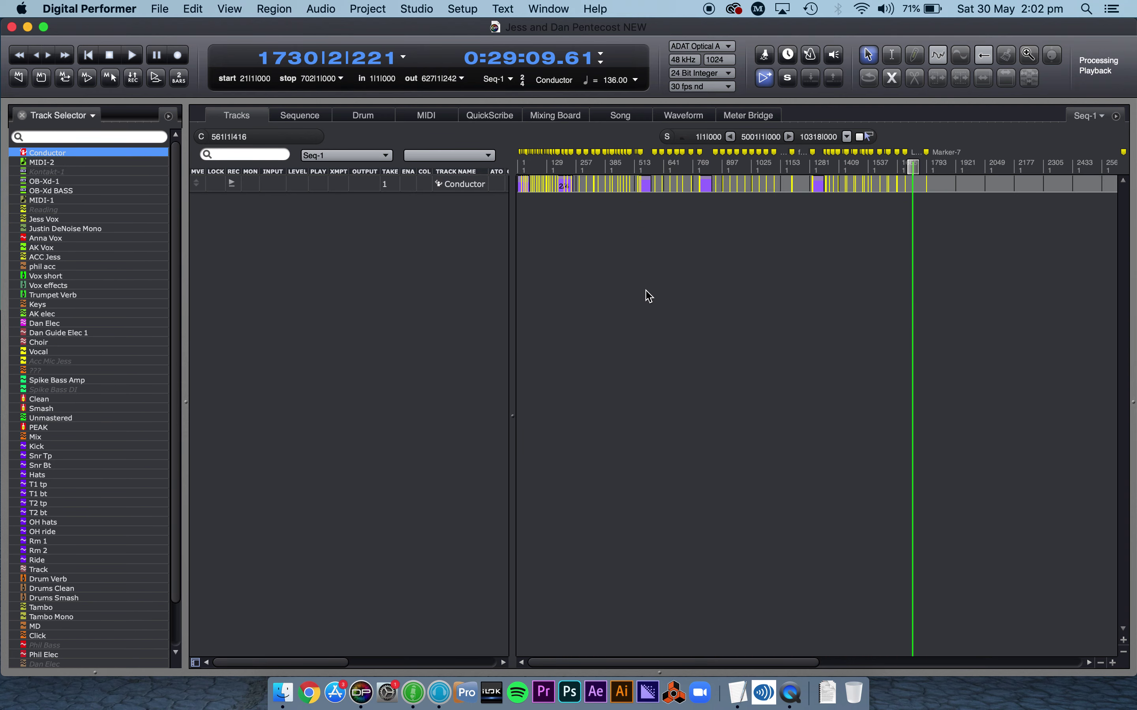
key("super+bracketright")
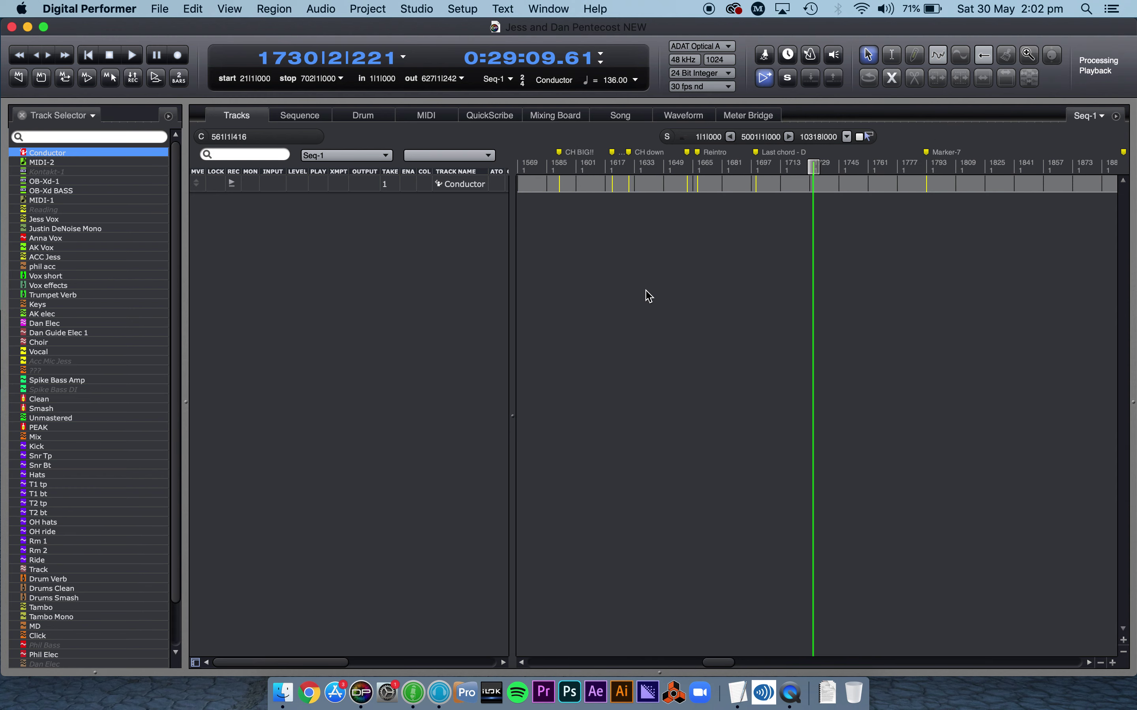
key("Return")
key("super+bracketright")
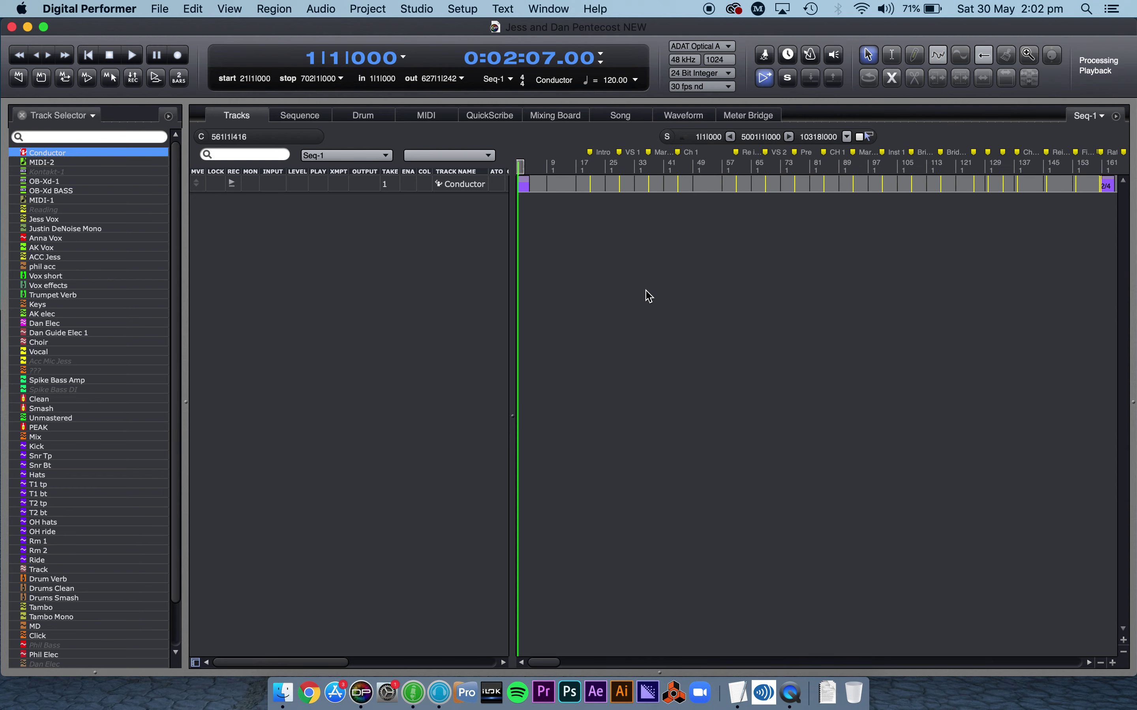
key("super+bracketleft")
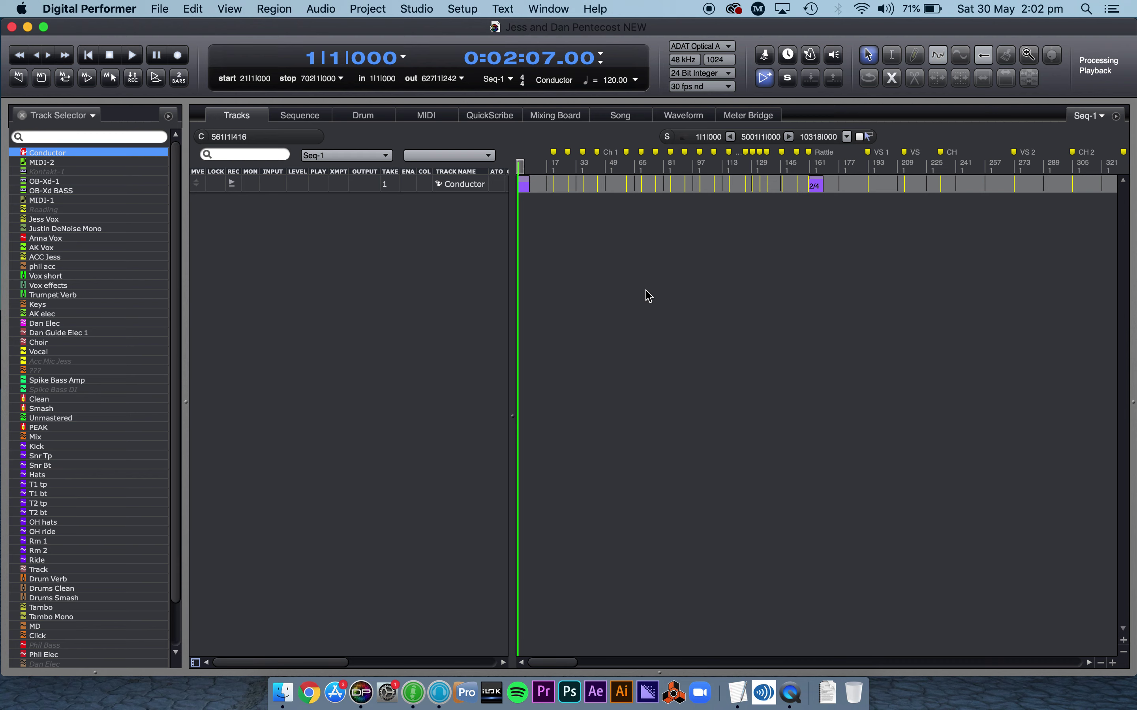
Step: Select the opening section of the Conductor track, open its Event List and widen the list for reading
left_click(540, 184)
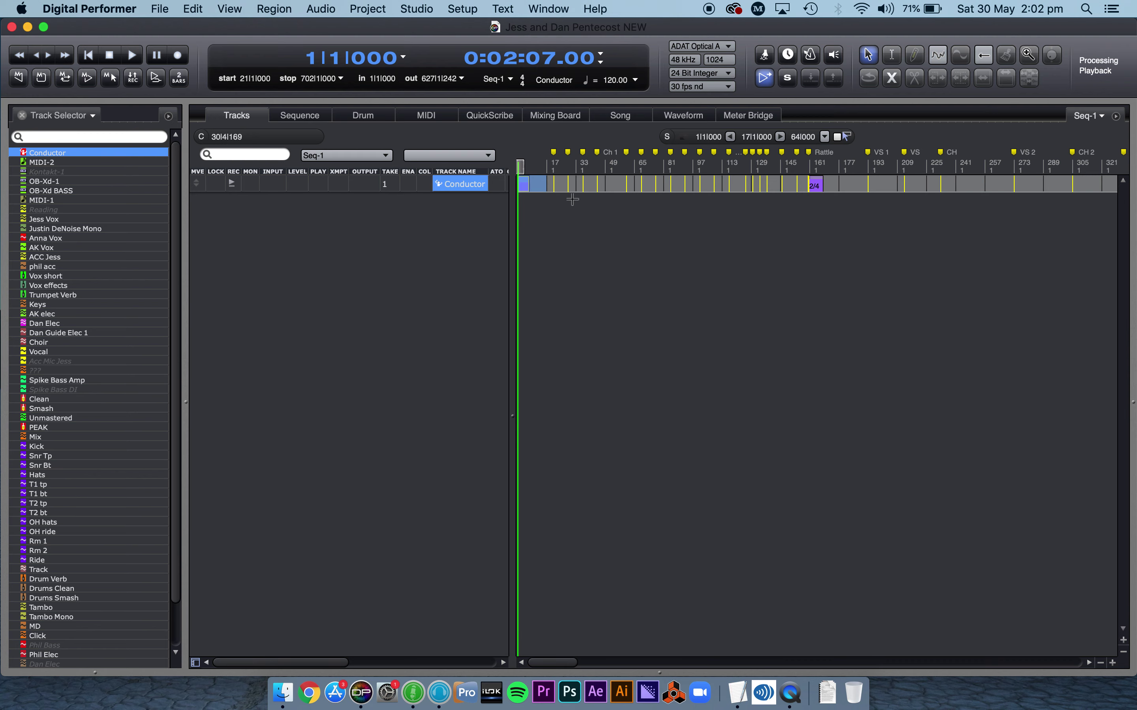
key("shift+e")
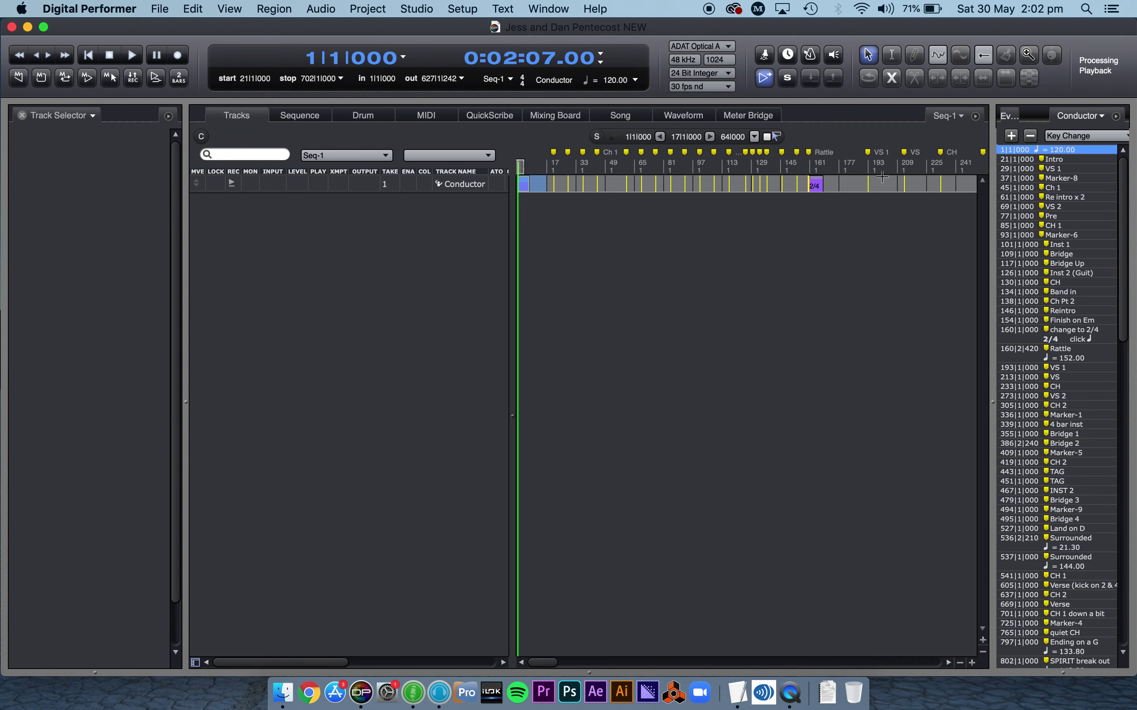
left_click_drag(993, 140, 927, 142)
Step: Examine the Conductor track's markers, meter changes and tempo changes throughout the Event List
left_click_drag(1026, 179, 1021, 263)
left_click_drag(1010, 342, 1020, 562)
left_click(1028, 365)
scroll(1021, 561, "down", 10)
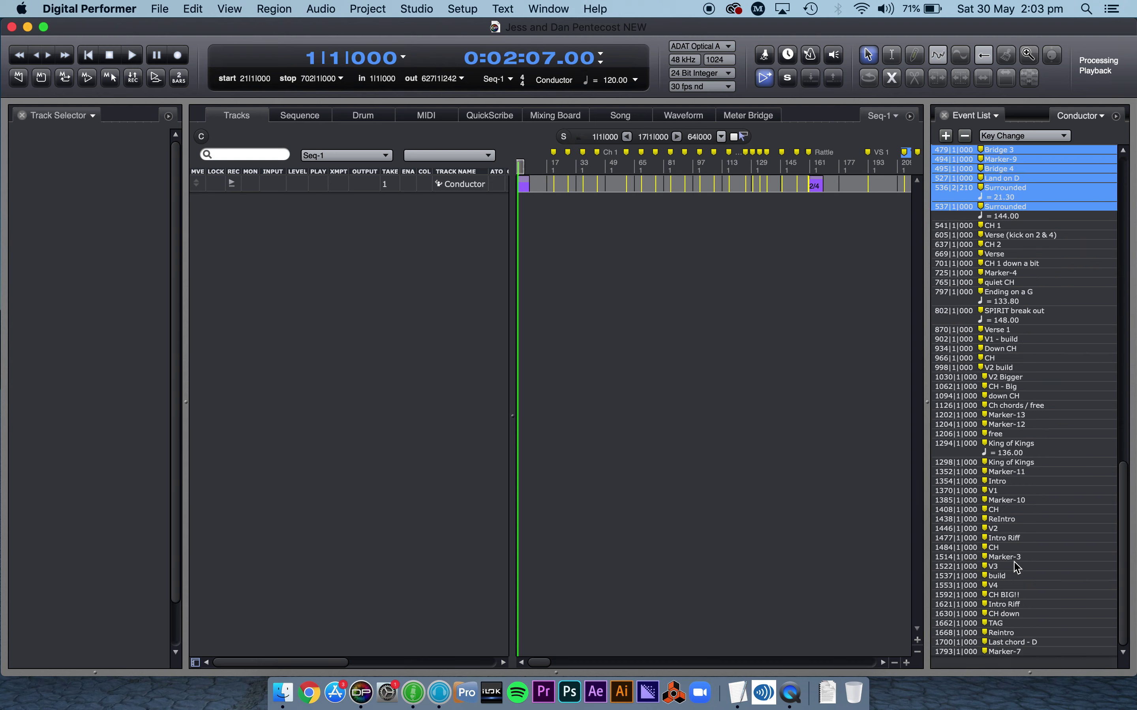
left_click_drag(1020, 643, 918, 271)
left_click(1016, 187)
scroll(1016, 188, "up", 1)
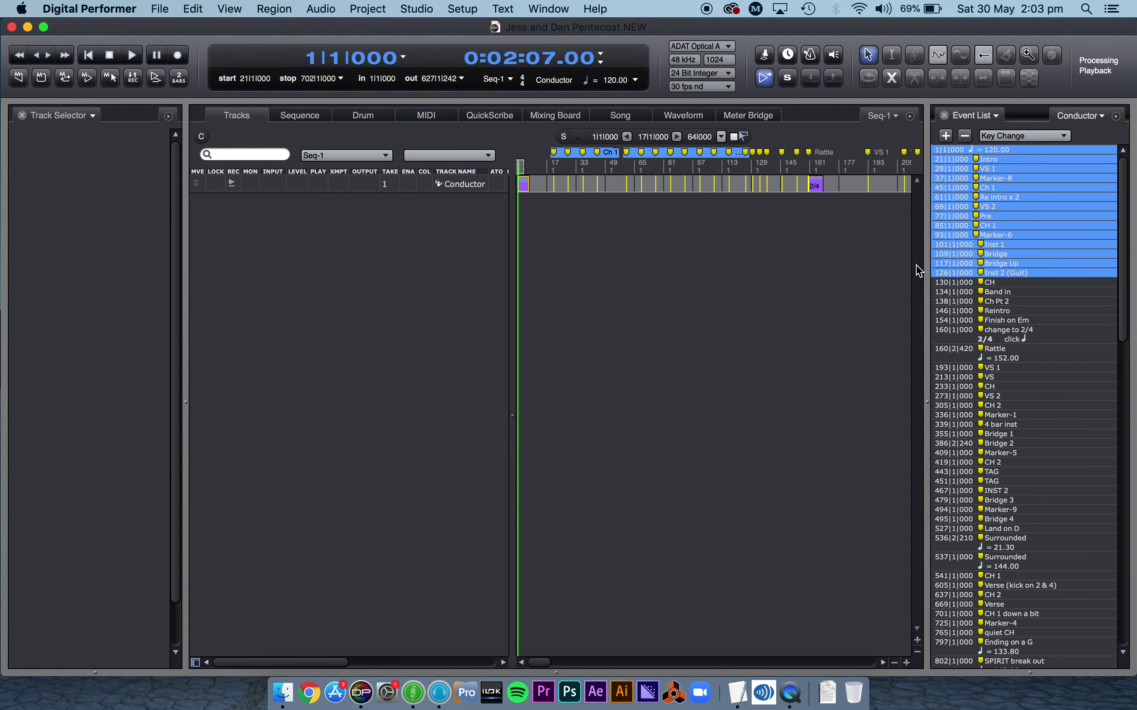
left_click(1002, 292)
mouse_move(996, 151)
left_mouse_down()
mouse_move(994, 364)
mouse_move(1006, 349)
mouse_move(1012, 153)
left_mouse_up()
left_click(995, 359)
left_click(1010, 245)
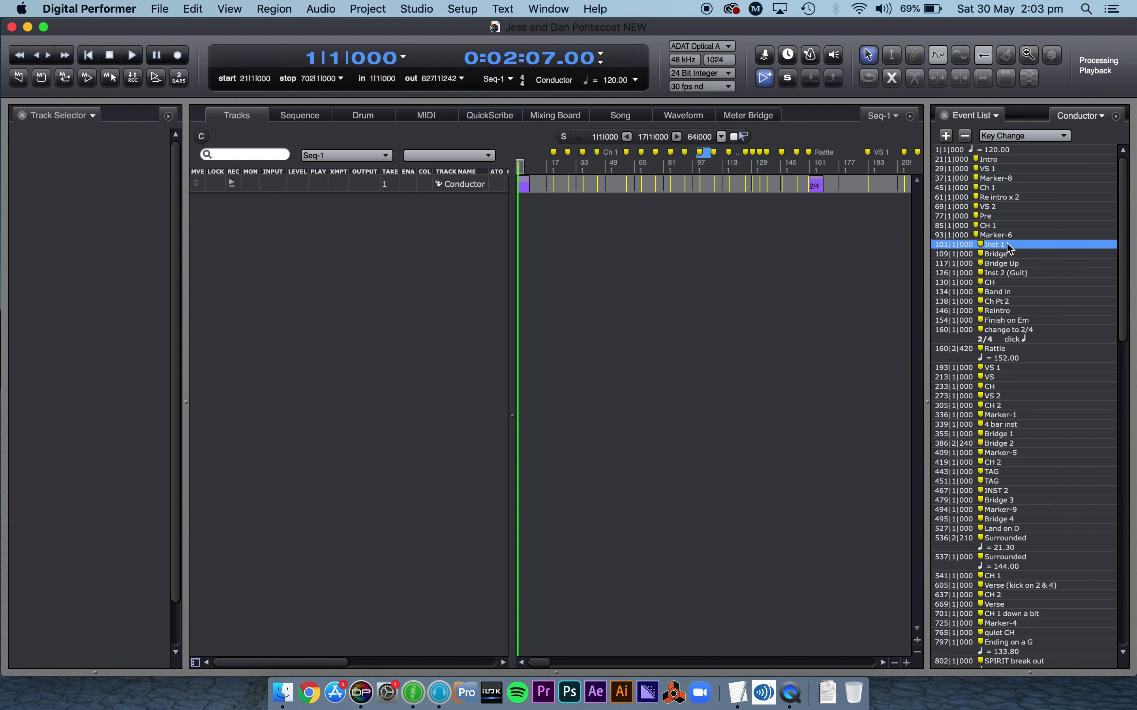
left_click(999, 268)
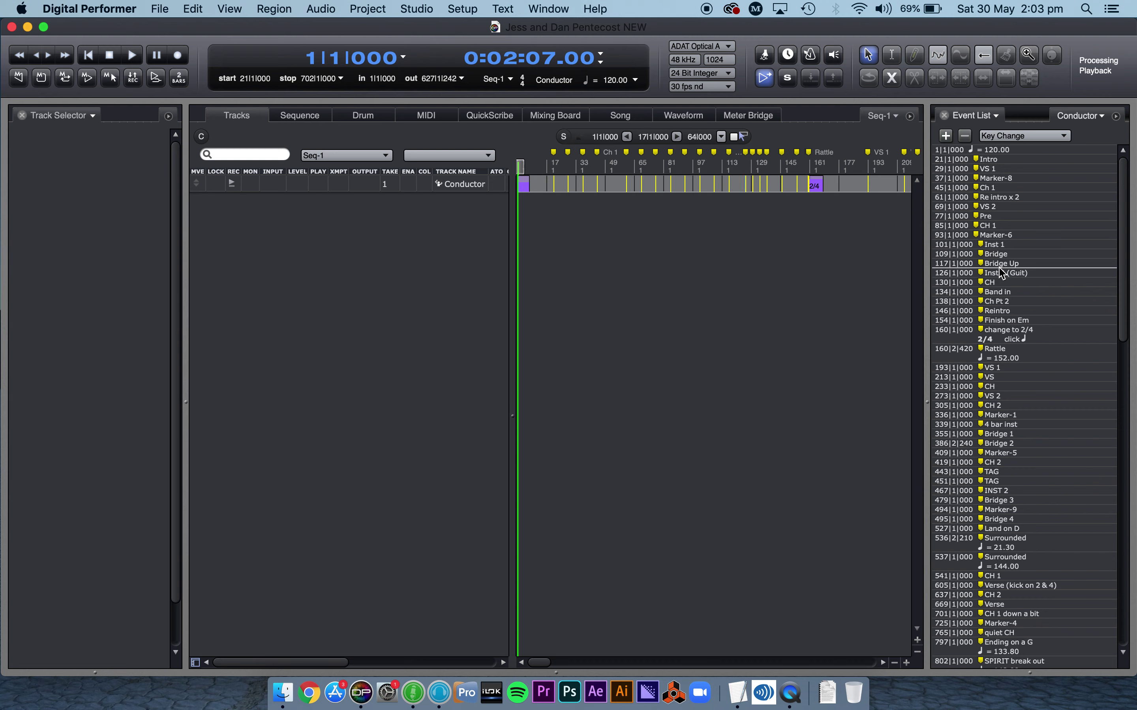
Step: Select the opening section of the Conductor track up to bar 17
left_click(540, 184)
key("super+bracketleft")
key("super+bracketleft")
key("super+bracketleft")
key("super+bracketright")
key("super+bracketright")
key("super+bracketright")
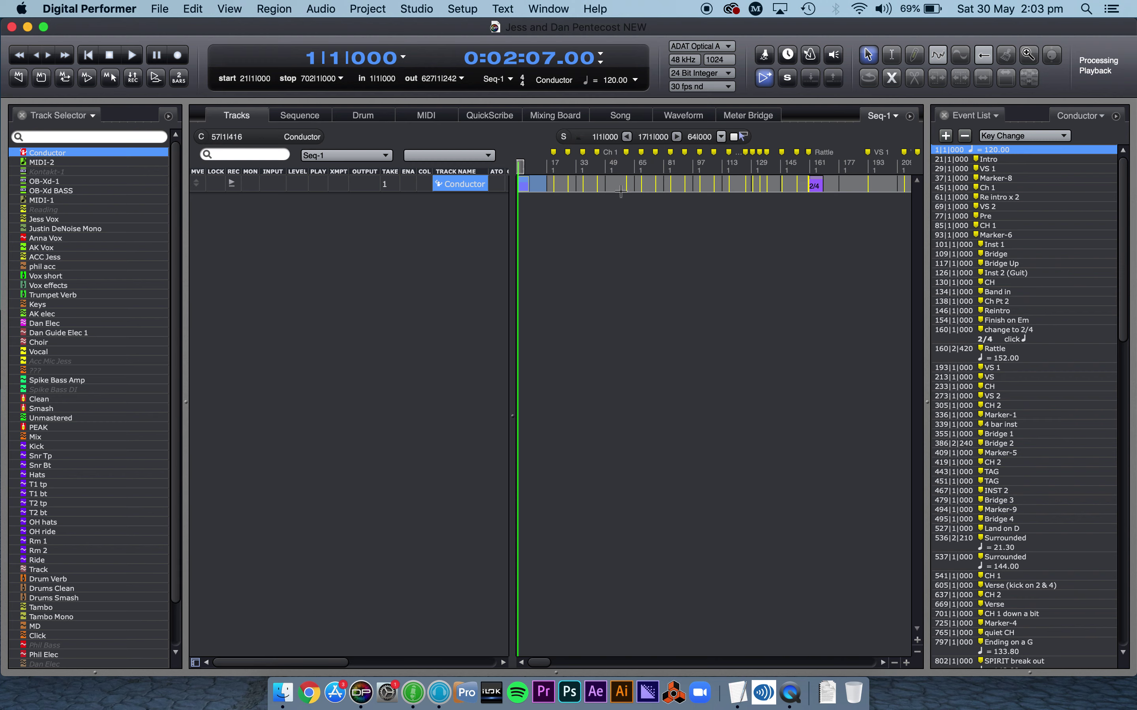
left_click(314, 283)
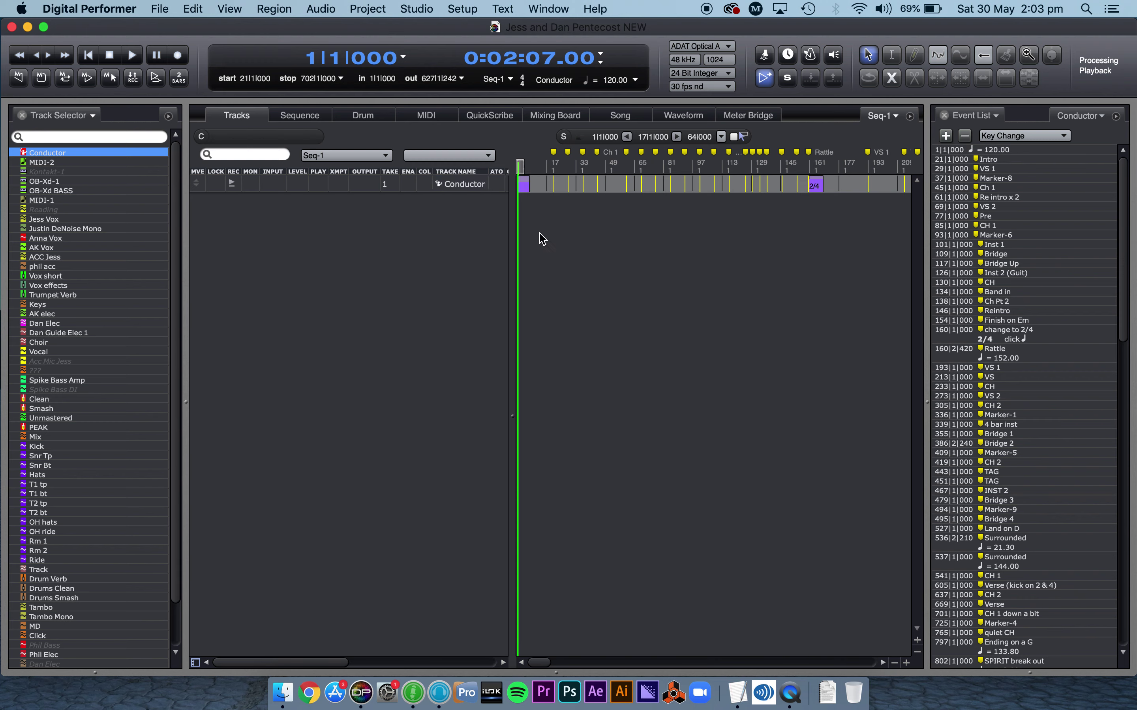
left_click(541, 186)
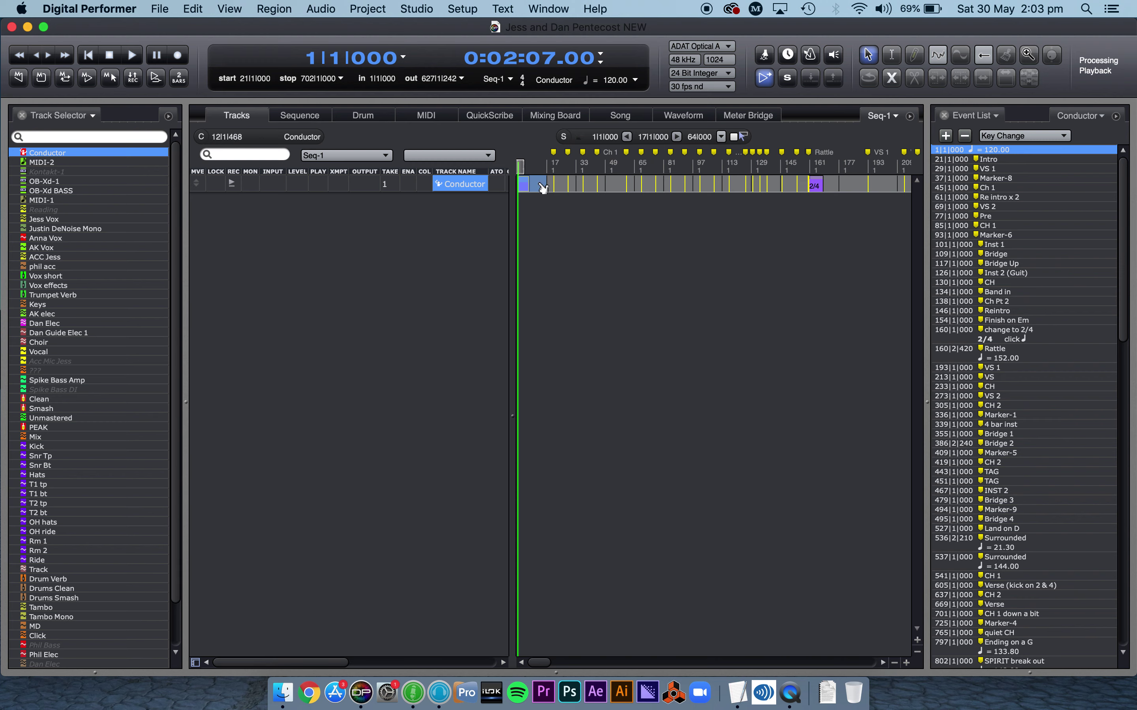
Step: Start a Save As named "Midi file conductor & markers for keys" in the Standard MIDI File format
left_click(160, 8)
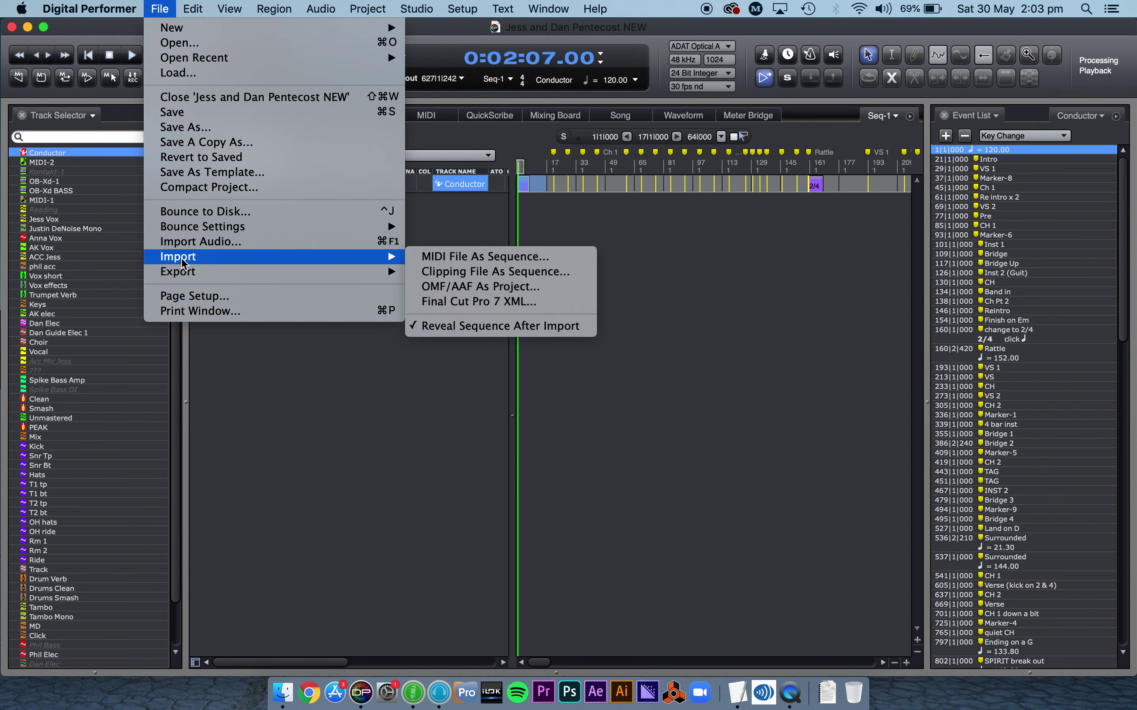
mouse_move(186, 282)
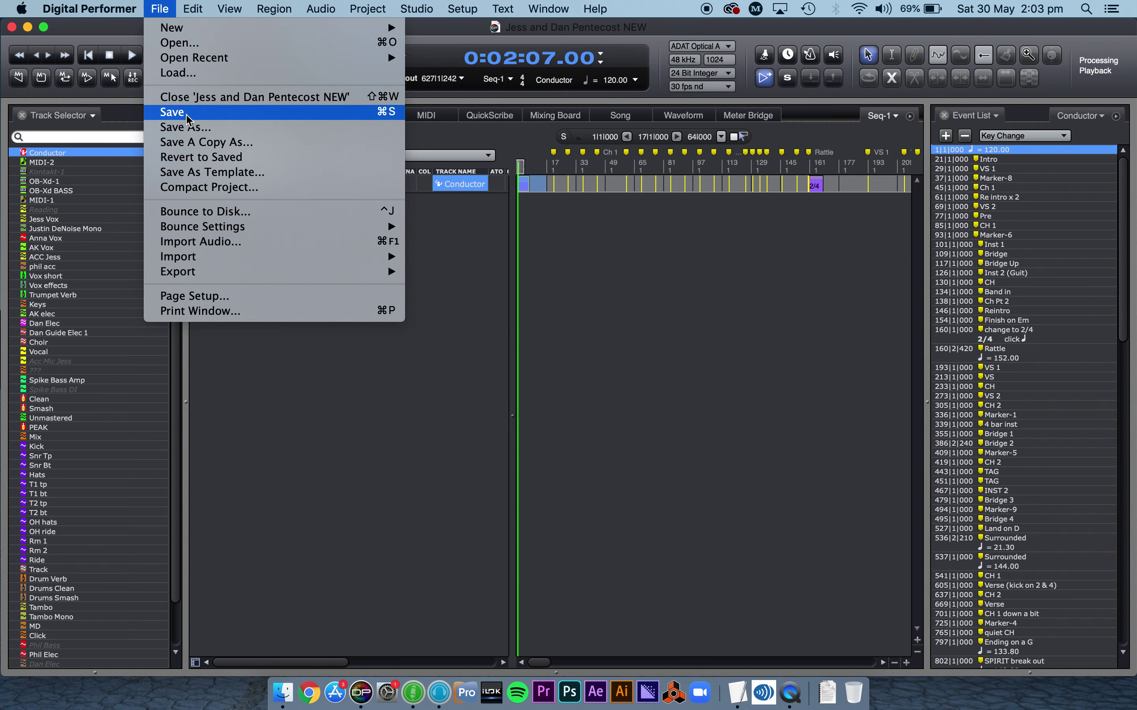
left_click(198, 130)
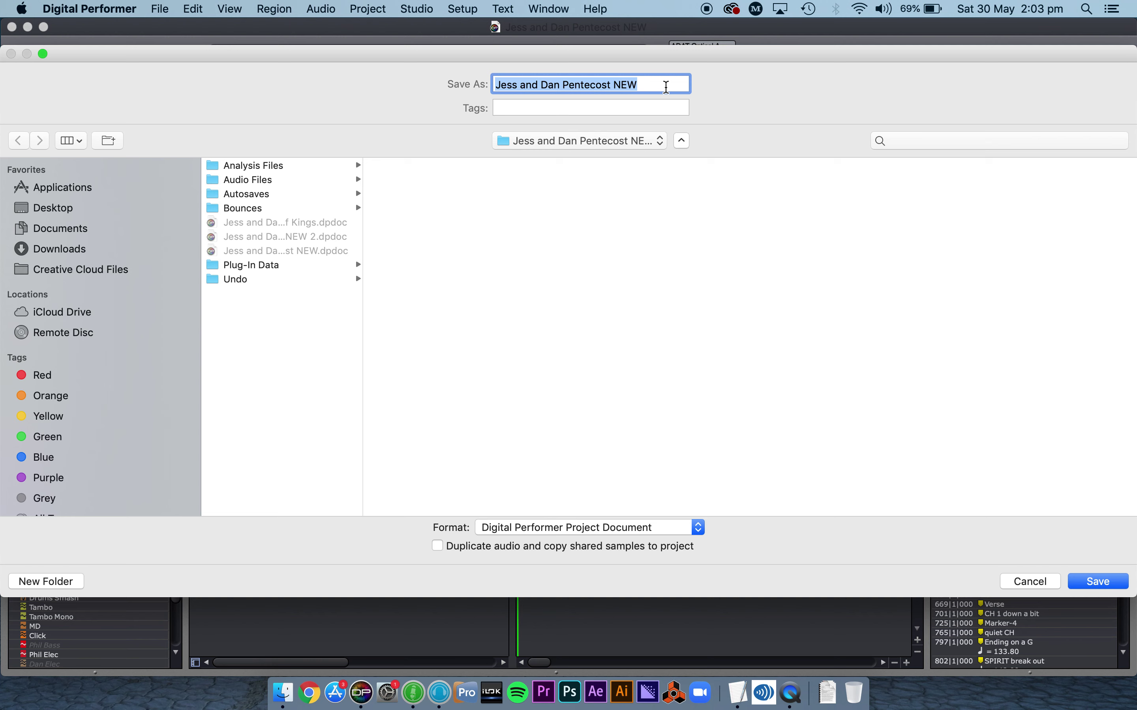
type("Midid")
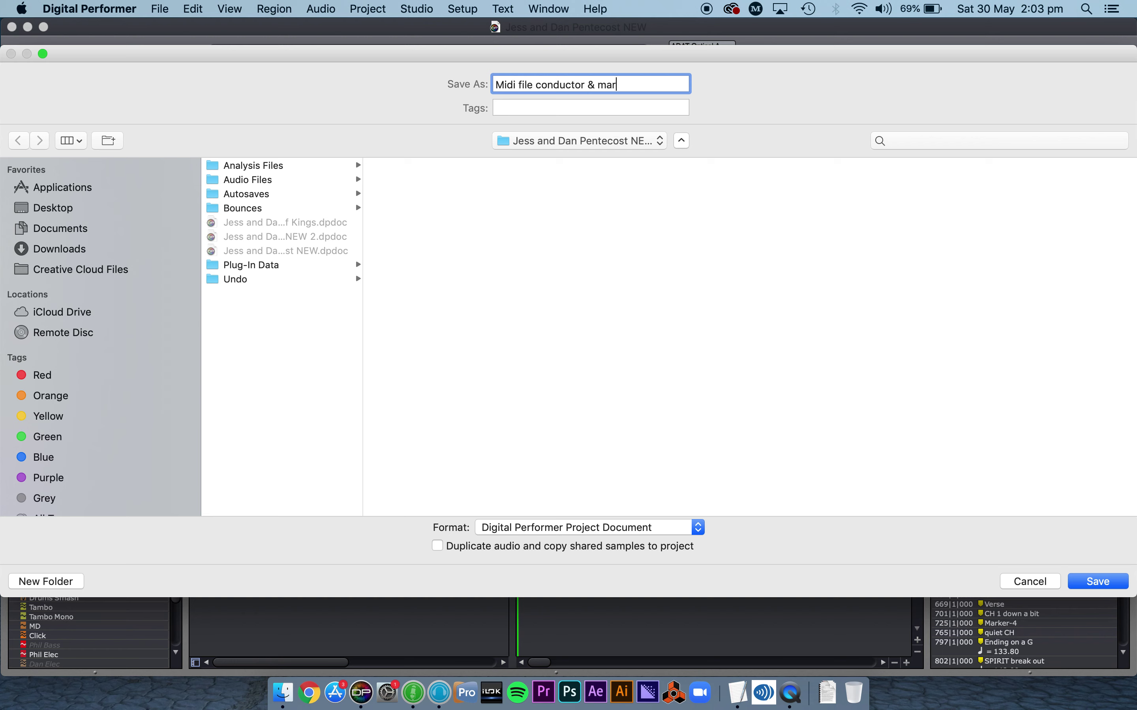
key("BackSpace")
left_click(621, 528)
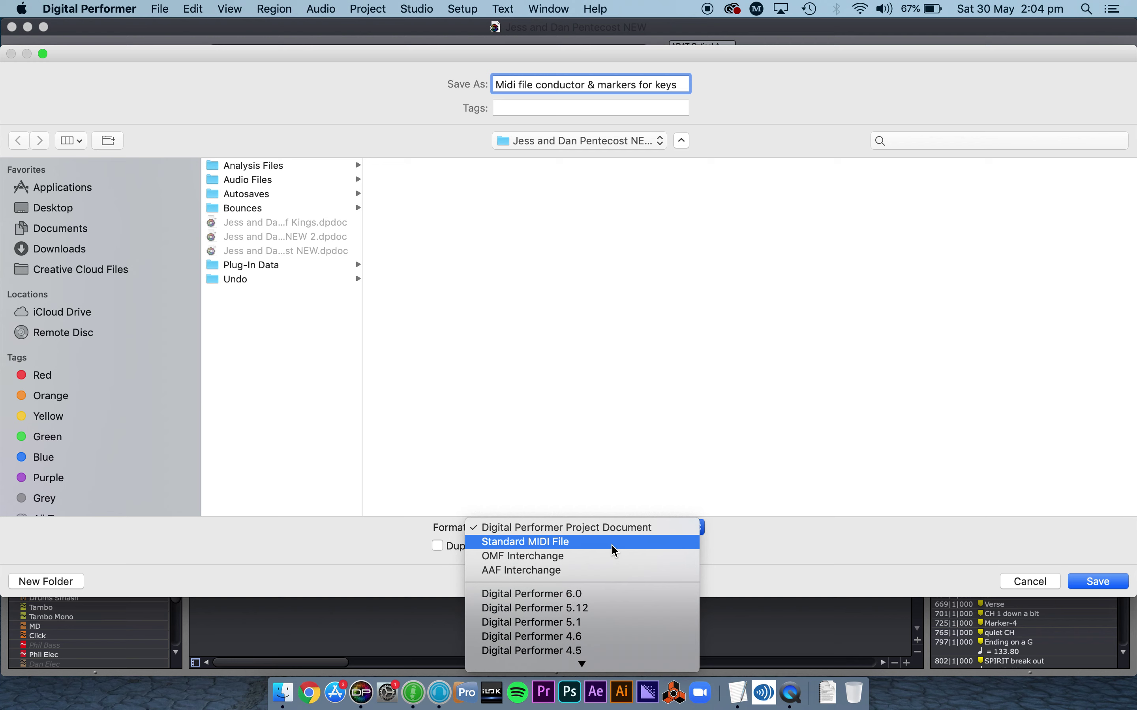
left_click(611, 545)
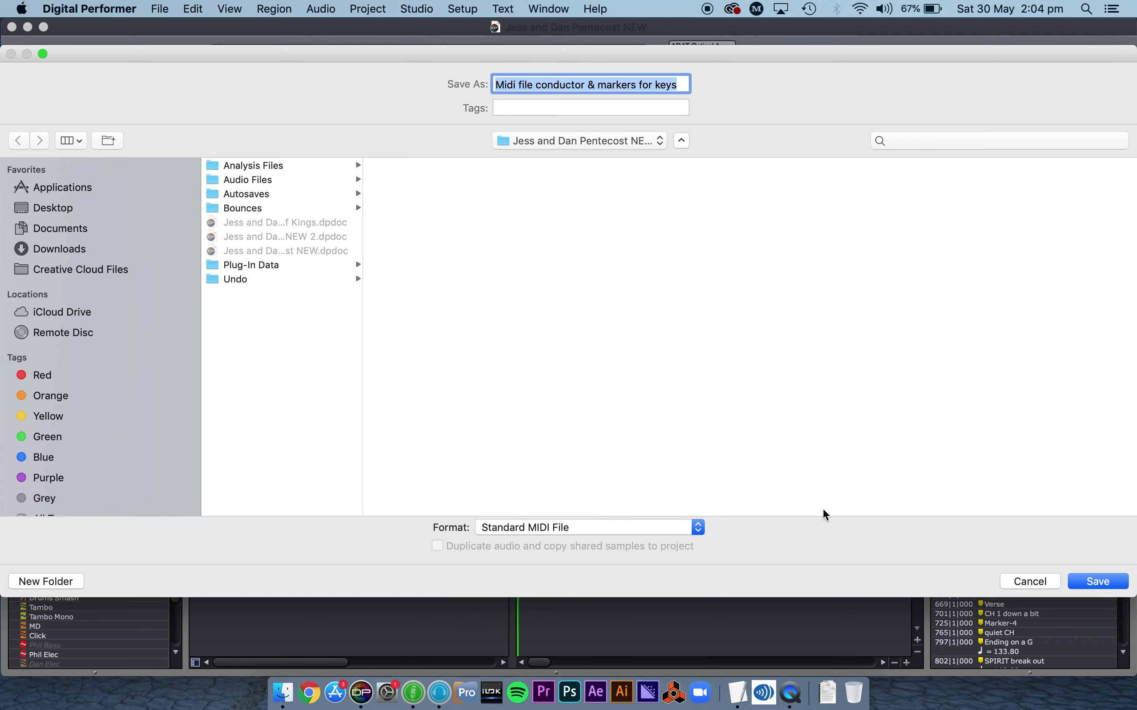
Step: Save the MIDI file to the Desktop using Format 1 - separate tracks
left_click(66, 208)
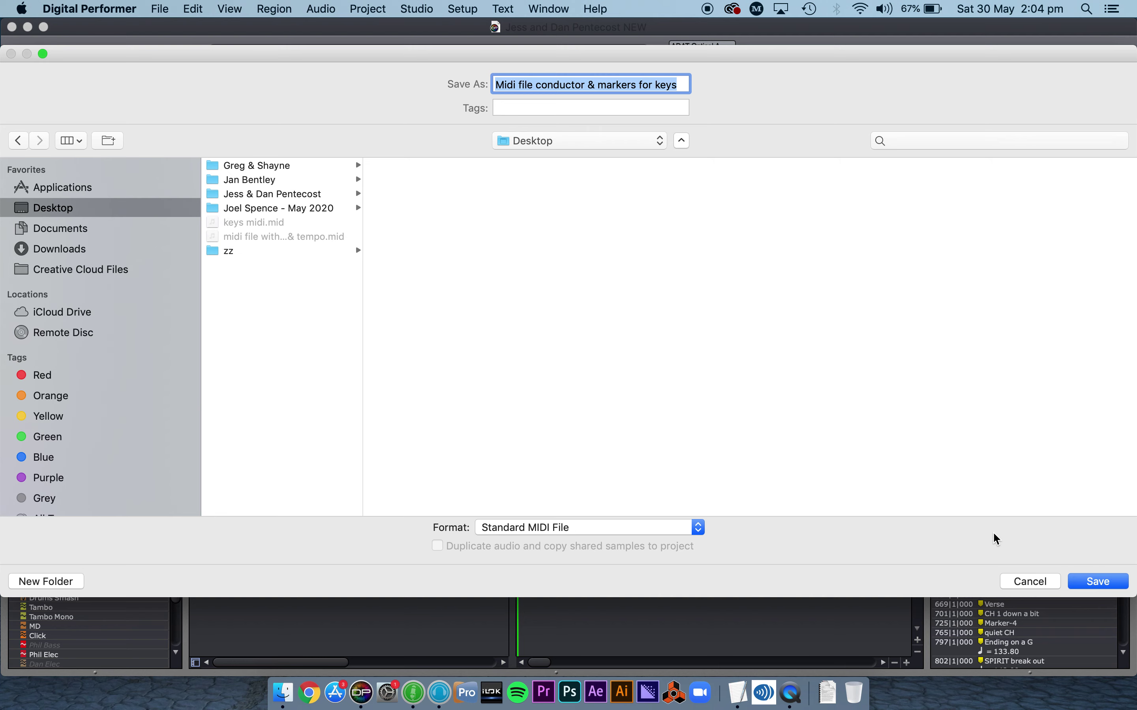
left_click(1100, 584)
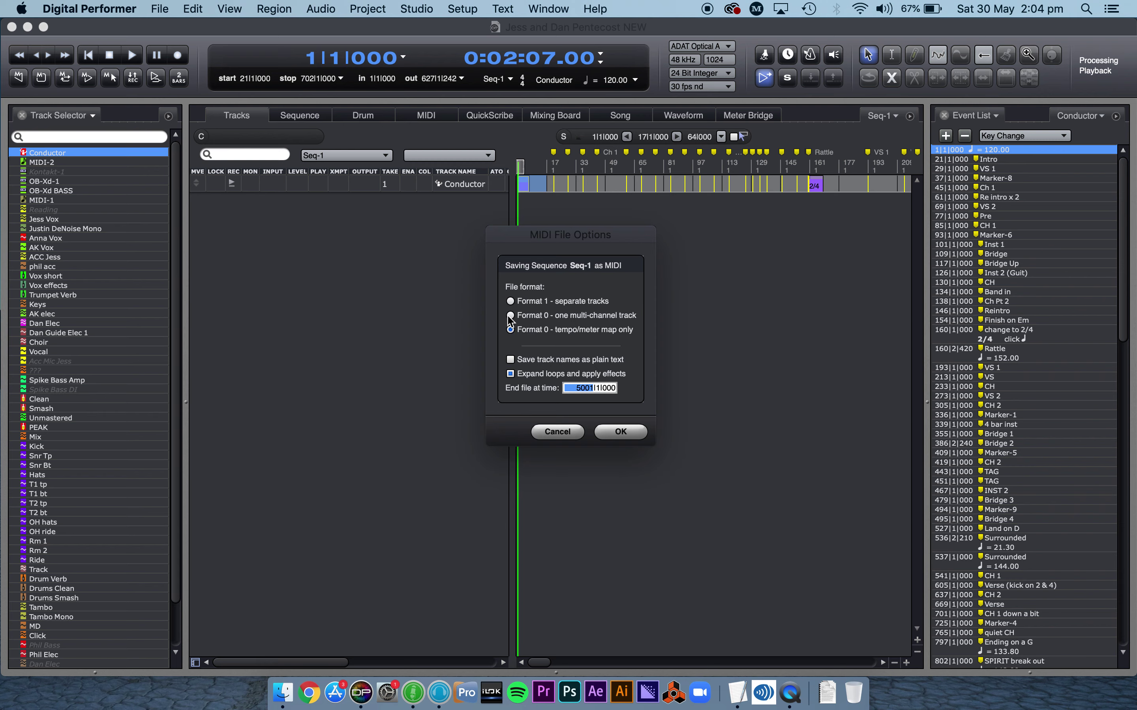
left_click(509, 301)
left_click(621, 432)
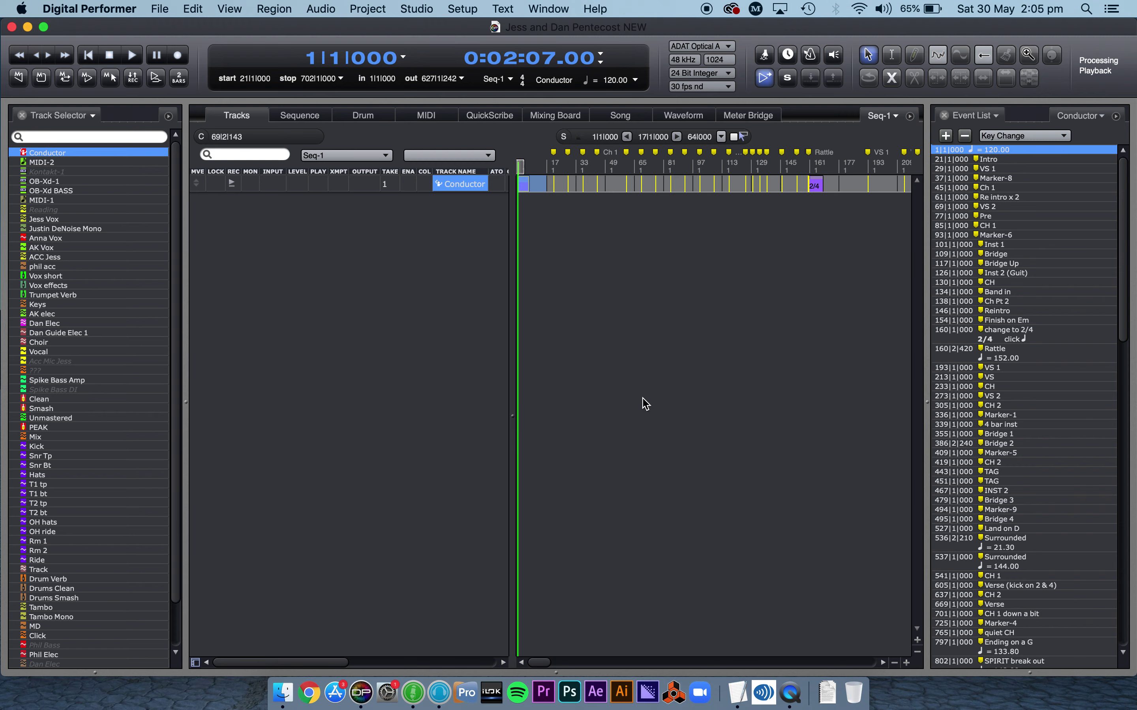
Step: Clear the Conductor selection and show all the project's other tracks in the track list again
left_click(646, 404)
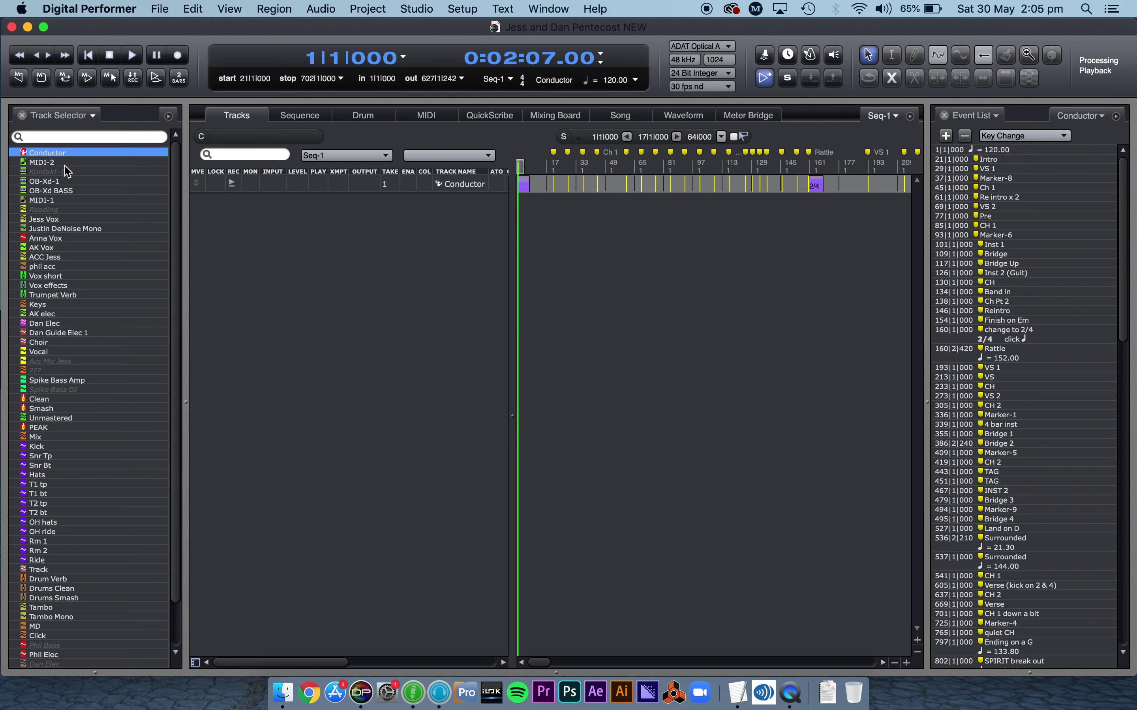
left_click_drag(67, 170, 88, 697)
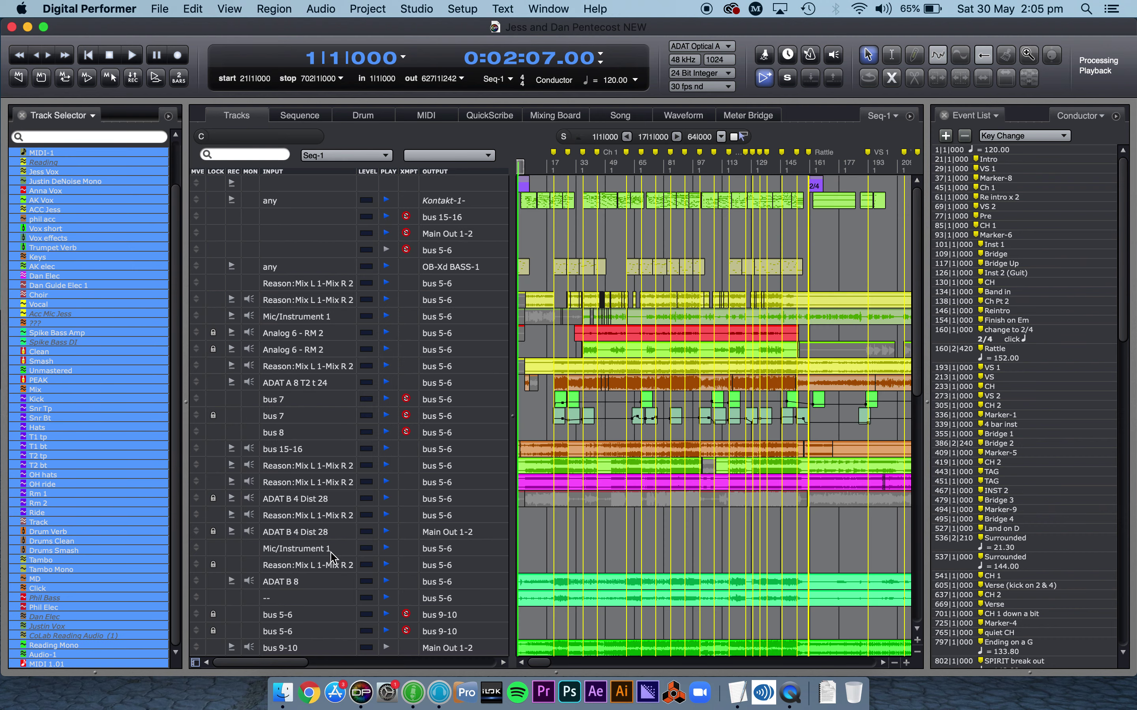
left_click(332, 557)
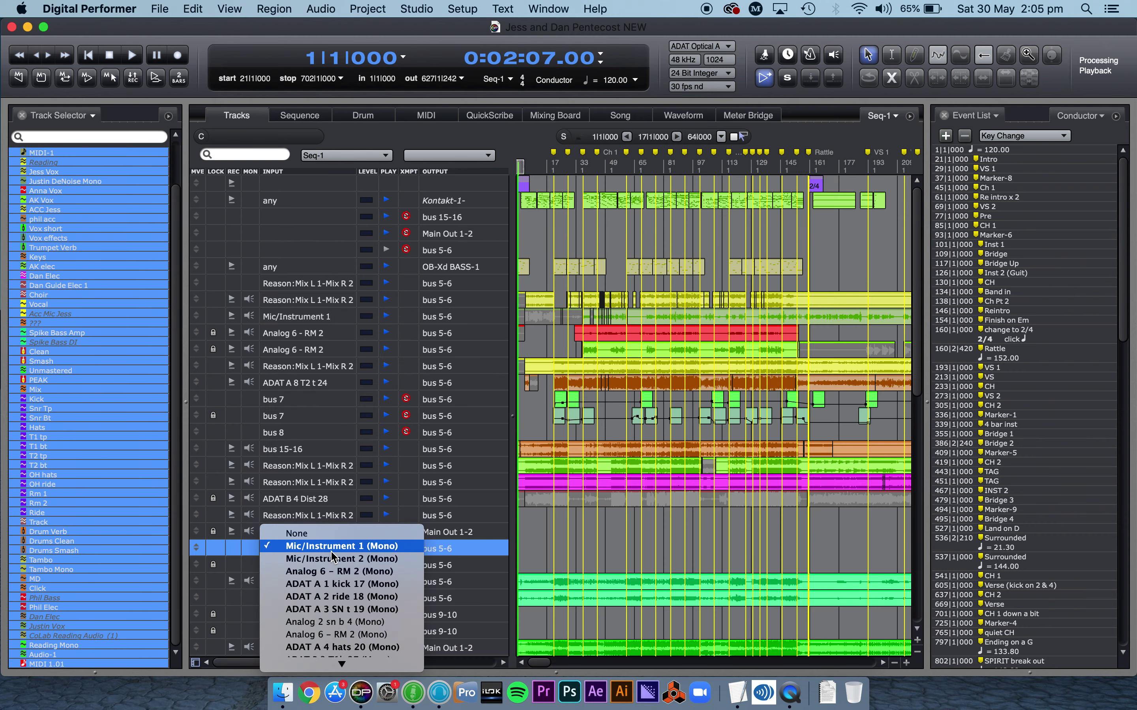
left_click(453, 399)
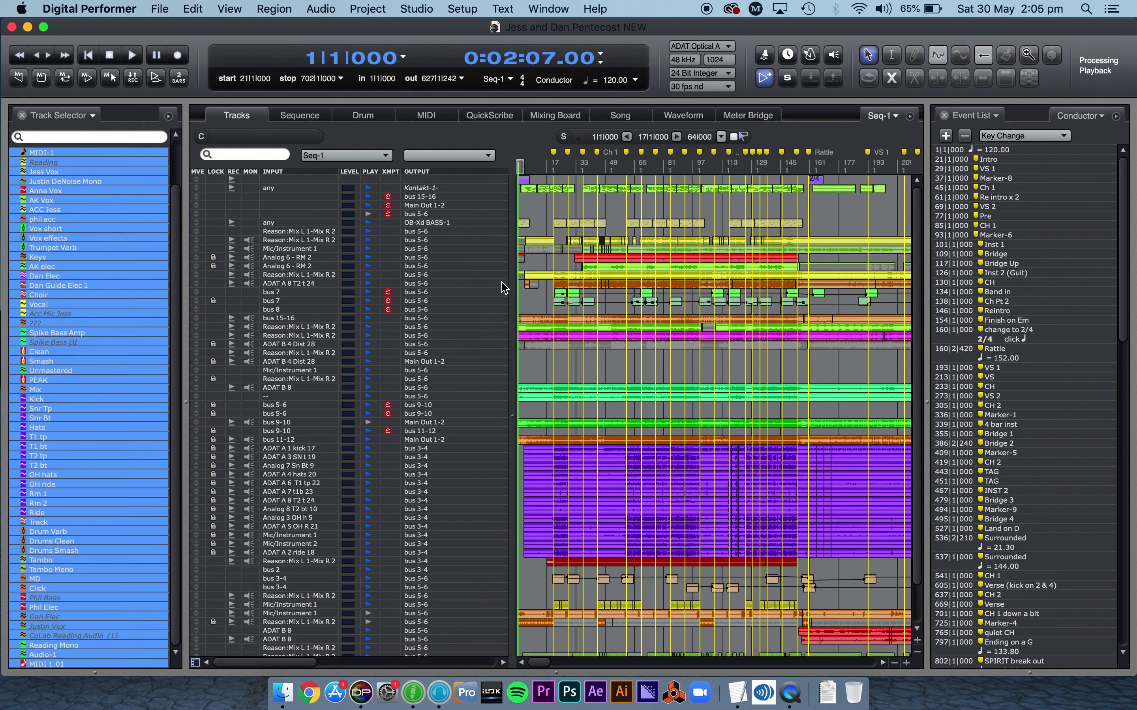
Step: Place the playback position at the start of the sequence and save the project
left_click(537, 165)
left_click(517, 164)
left_click_drag(521, 167, 510, 165)
key("super+s")
Step: Jump the playback position forward marker by marker to the Band in marker at bar 134
key("ctrl+Right")
key("ctrl+Right")
key("ctrl+Right")
key("ctrl+Right")
key("ctrl+Right")
key("ctrl+Right")
key("ctrl+Right")
key("ctrl+Right")
key("ctrl+Right")
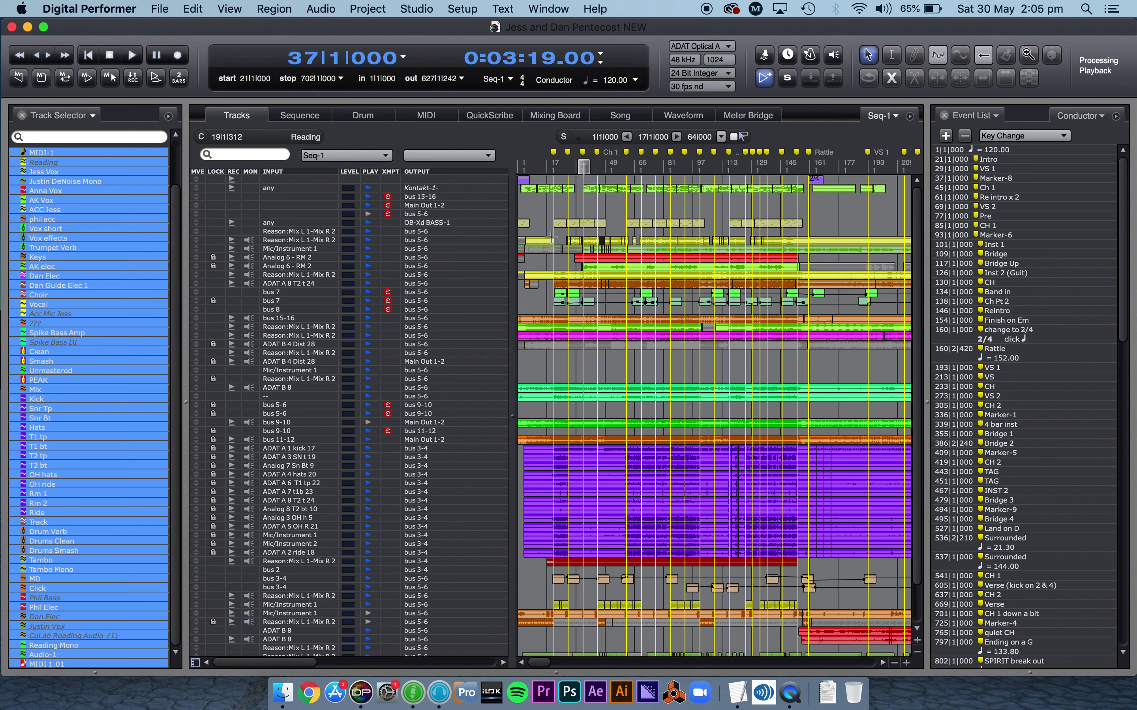
key("ctrl+Right")
key("ctrl+Right")
key("ctrl+Right")
key("ctrl+Right")
key("ctrl+Right")
key("ctrl+Right")
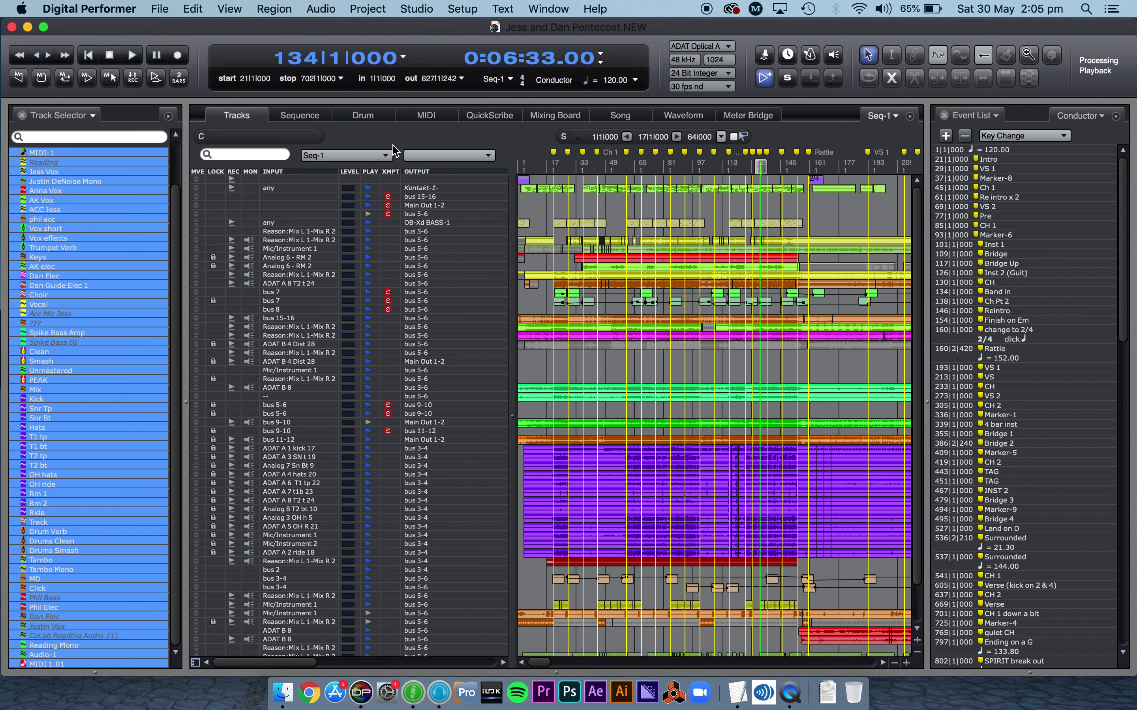
Step: Add a new MIDI track to the sequence
left_click(381, 156)
left_click(384, 156)
left_click(368, 9)
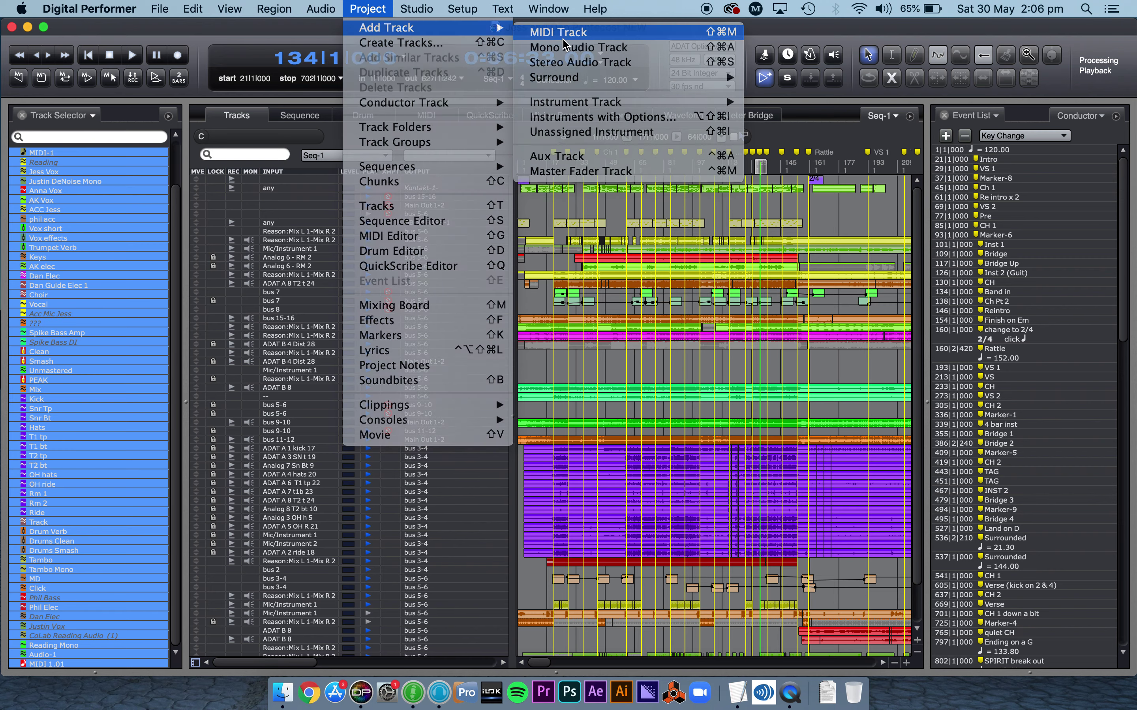
key("Escape")
scroll(409, 533, "down", 3)
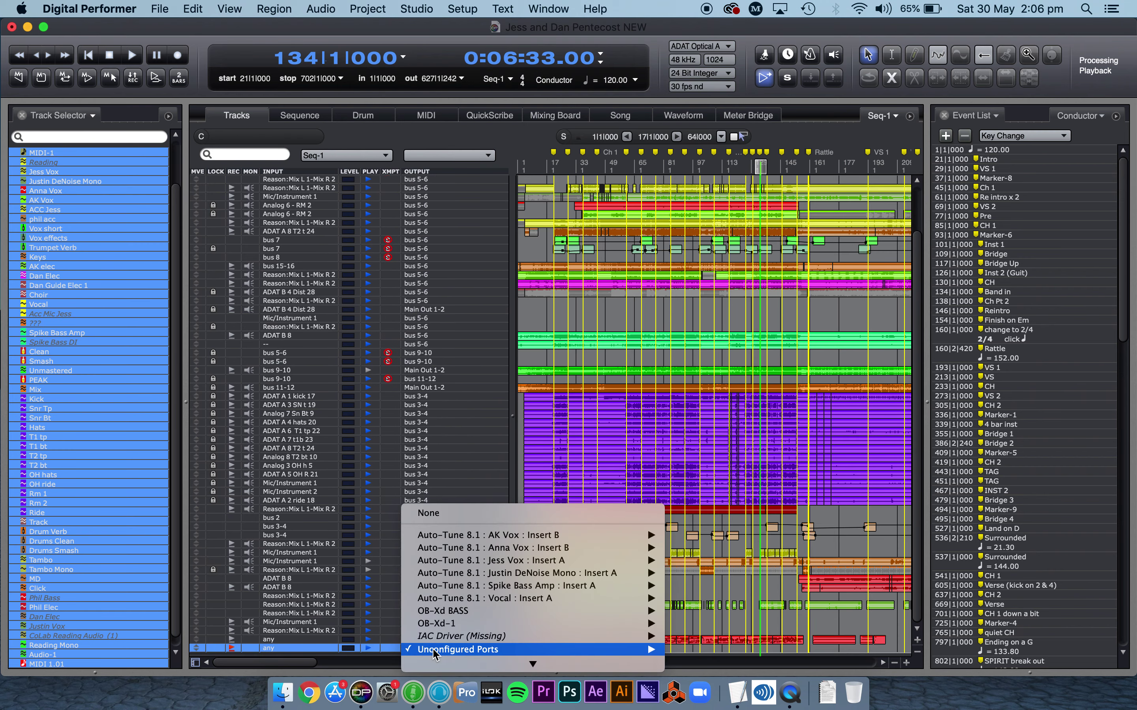
Step: Set the new MIDI track's output assignment to None
left_click(435, 649)
mouse_move(433, 652)
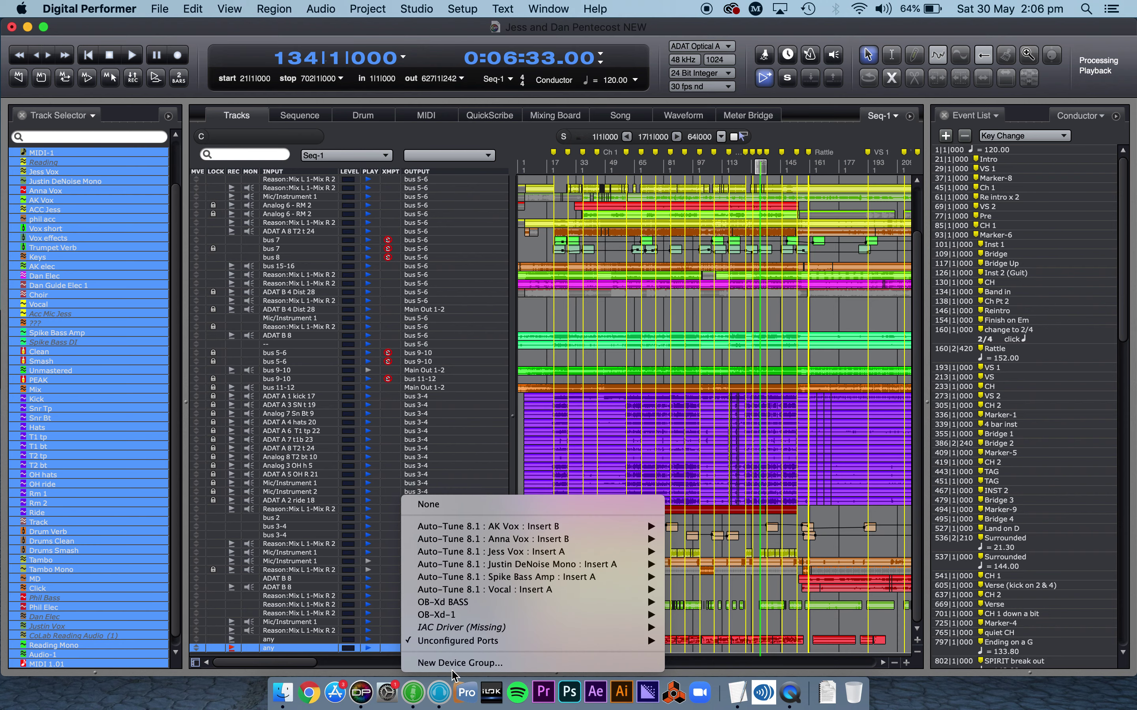
left_click(428, 504)
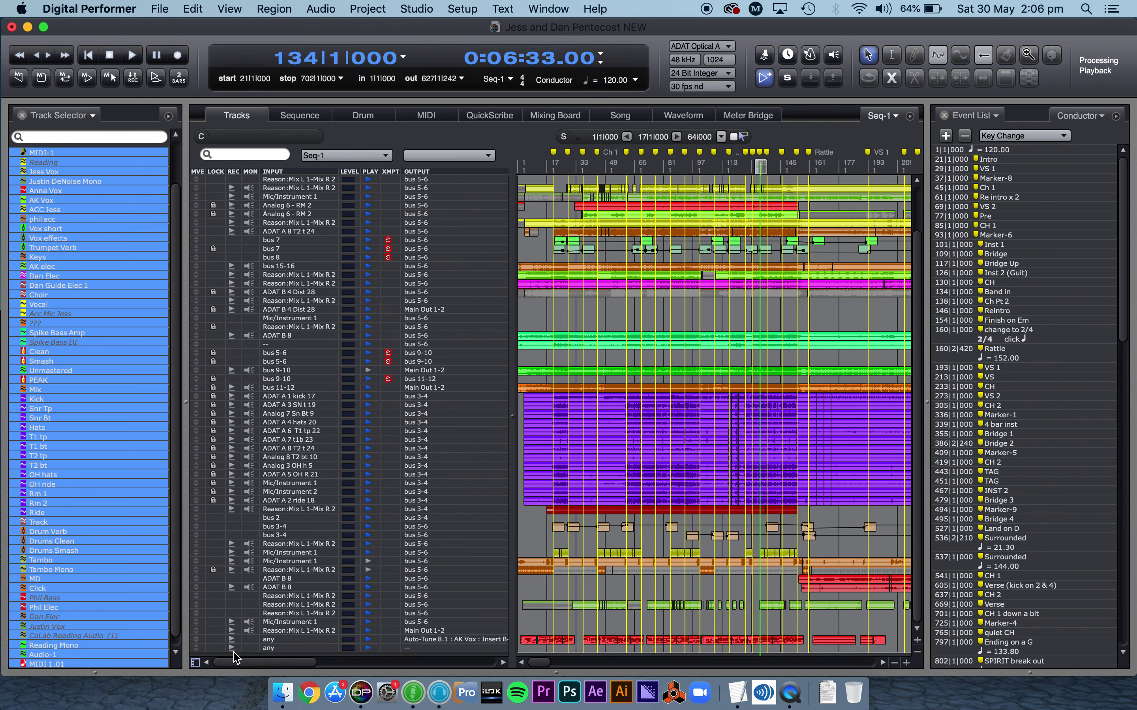
Step: Show only the new MIDI-3 track and the Conductor track in the track list
scroll(70, 582, "down", 1)
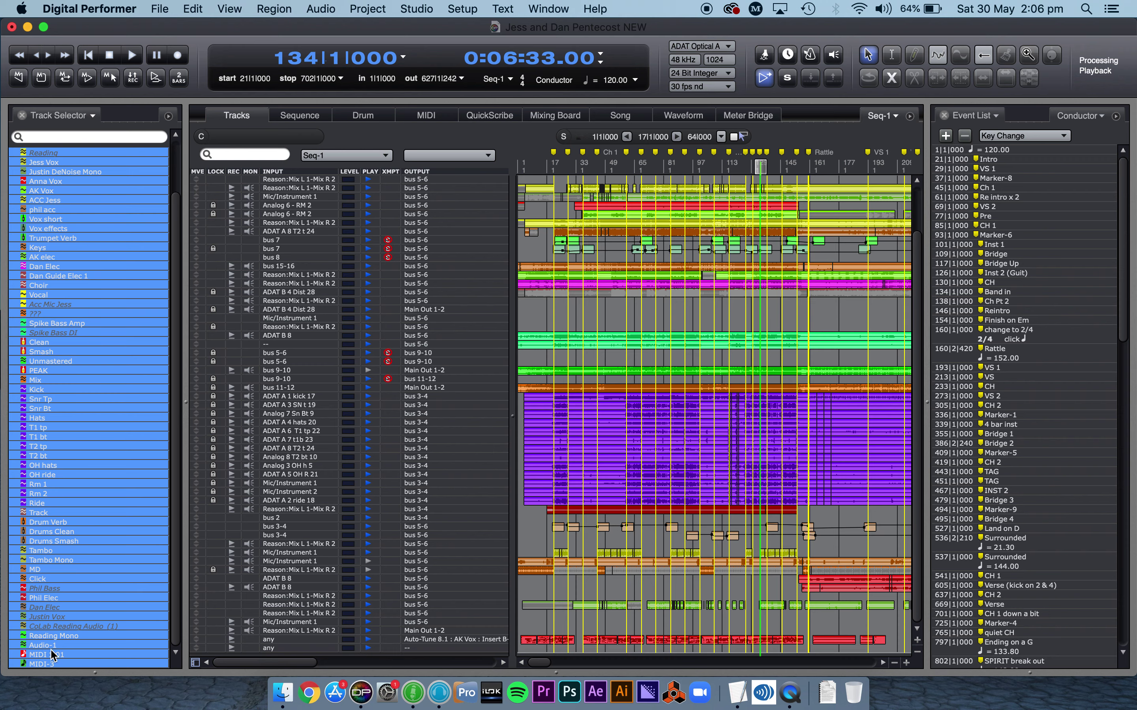
left_click(60, 665, "alt")
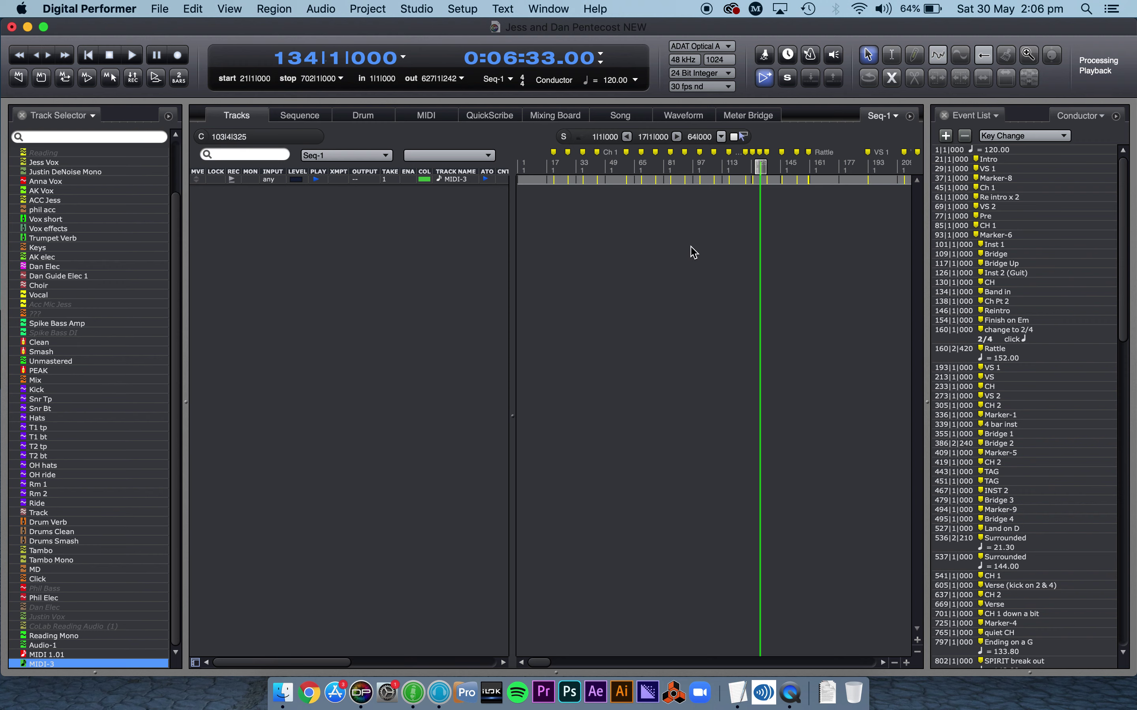
scroll(45, 193, "up", 3)
left_click(45, 153)
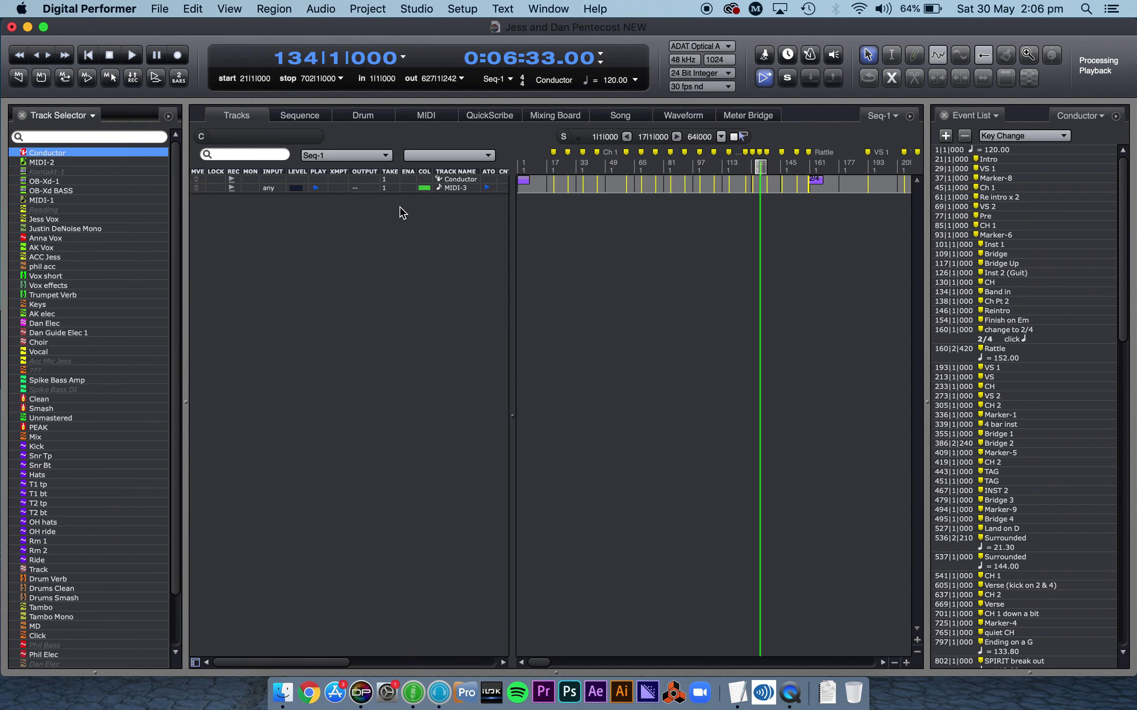
Step: Narrow the project window to uncover the desktop and bring keys midi.mid from it into Seq-1 as a new track
left_click_drag(1134, 181, 1001, 183)
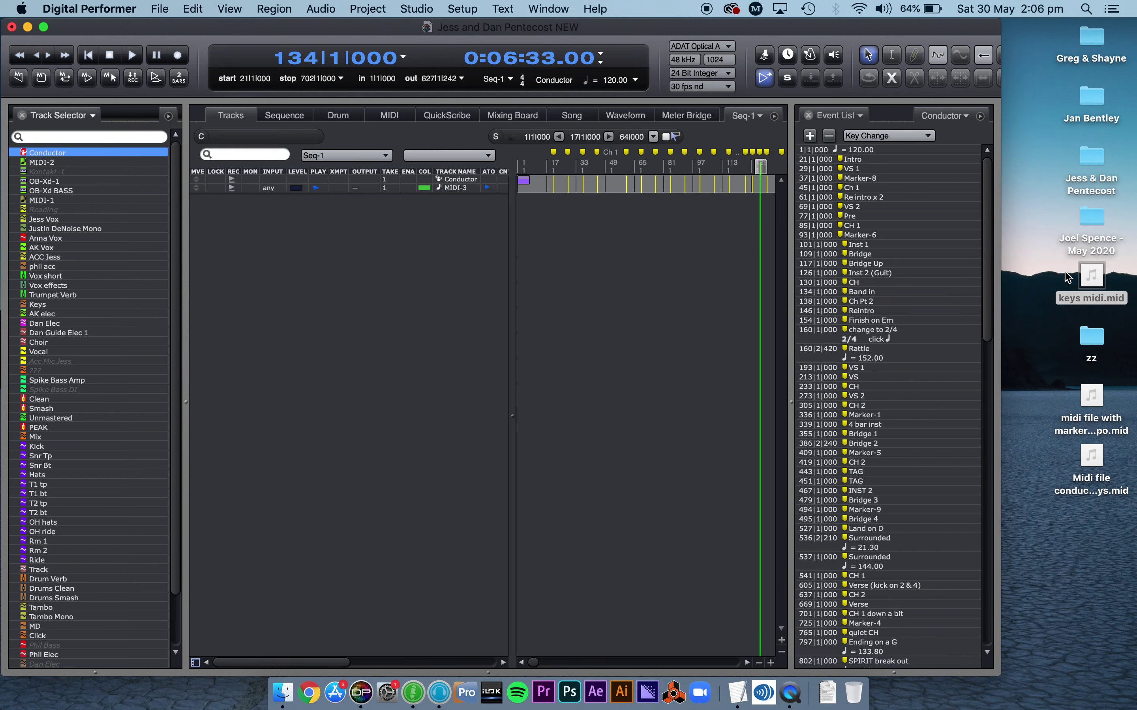
left_click(1089, 280)
left_click_drag(1091, 279, 418, 247)
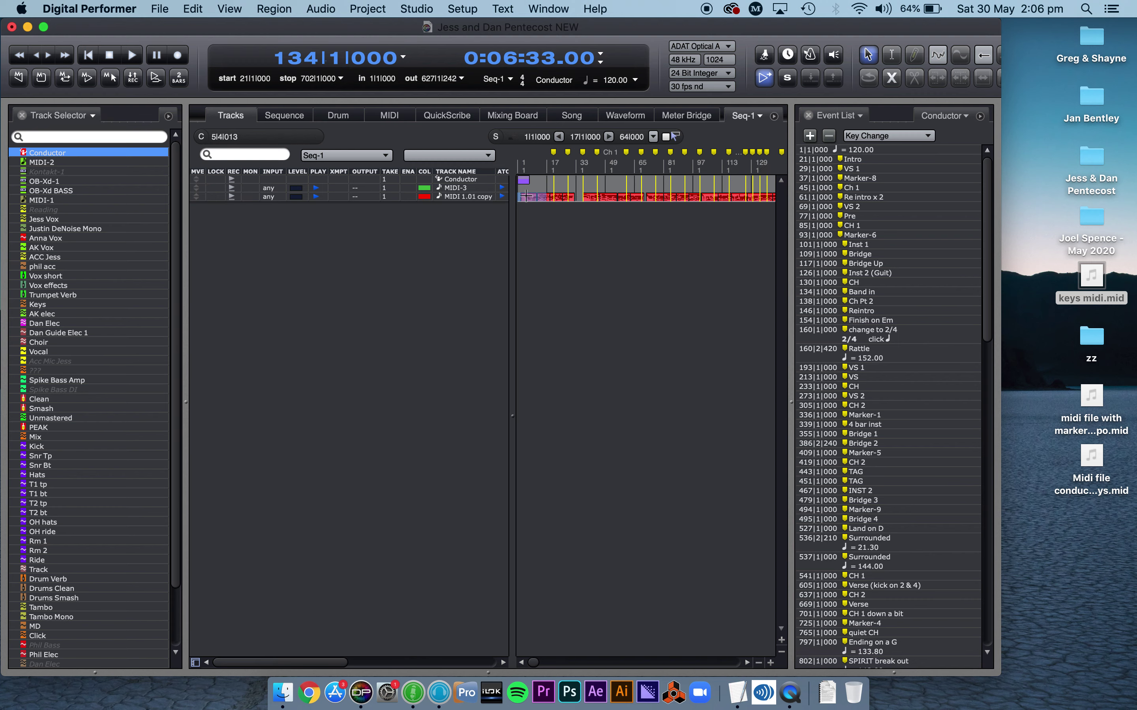
left_click_drag(521, 197, 798, 199)
left_click(274, 261)
left_click(191, 8)
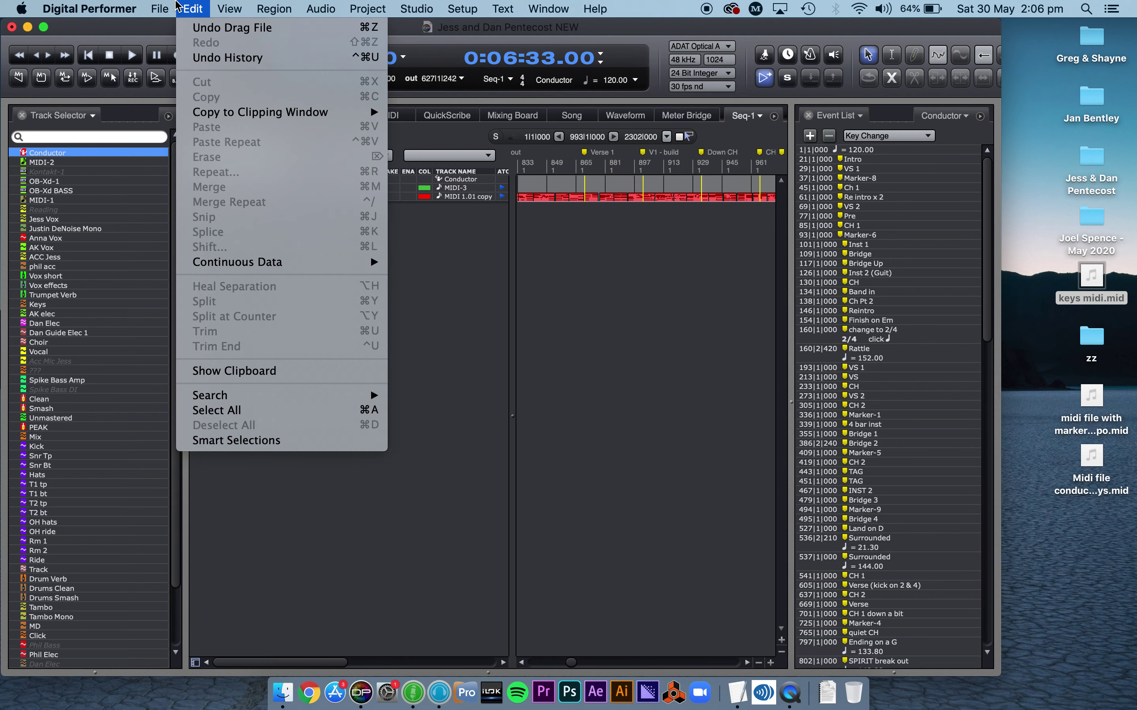
mouse_move(165, 12)
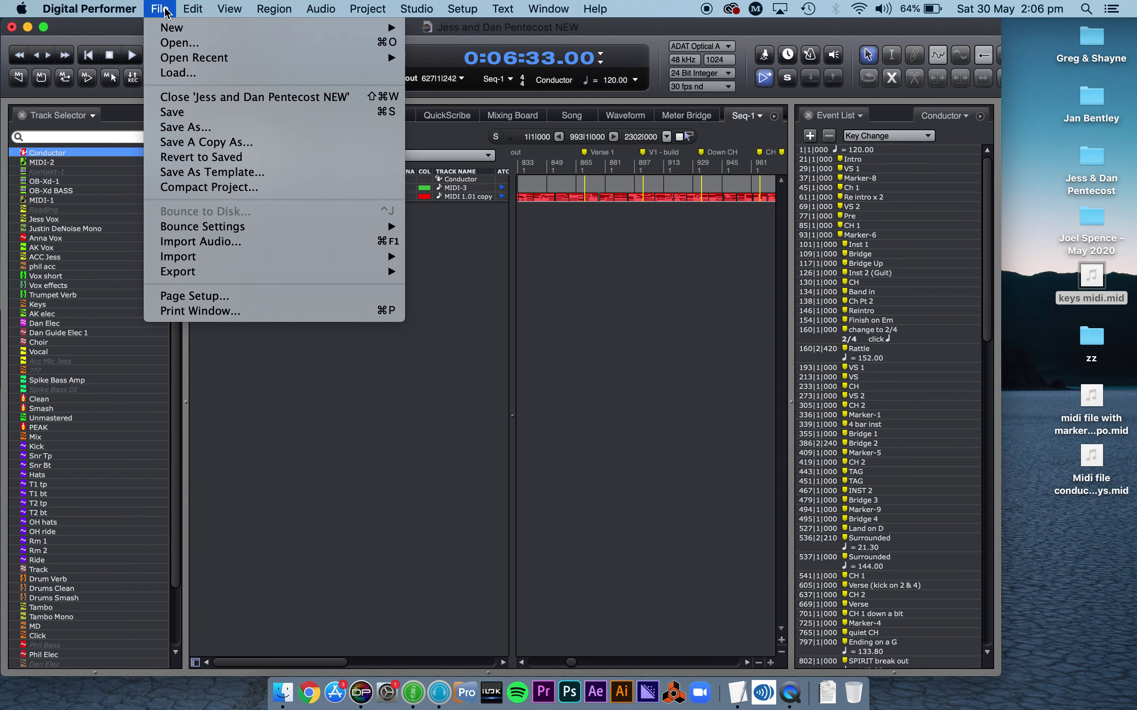
mouse_move(214, 263)
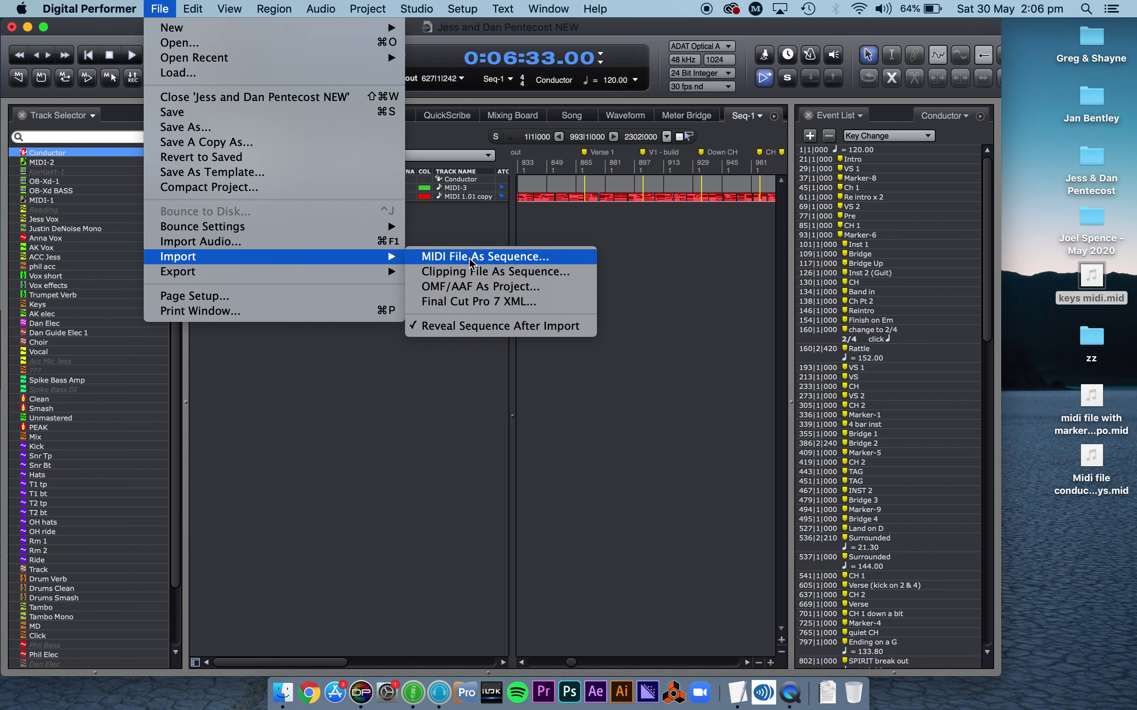
left_click(501, 224)
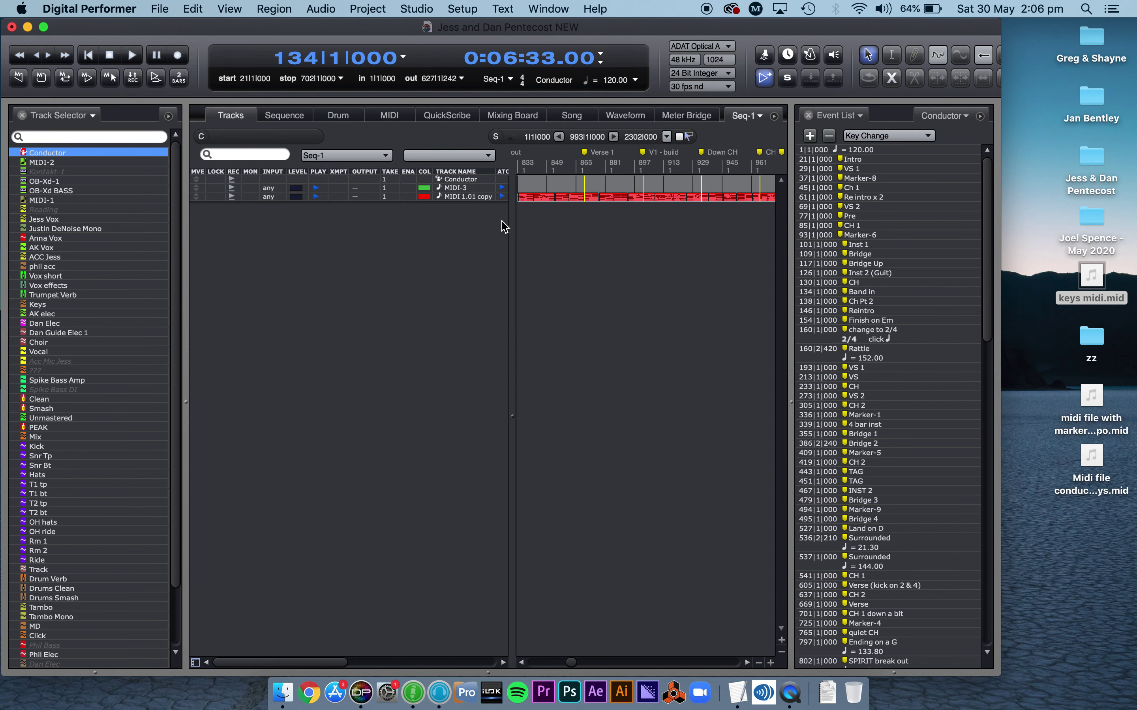
left_click(358, 161)
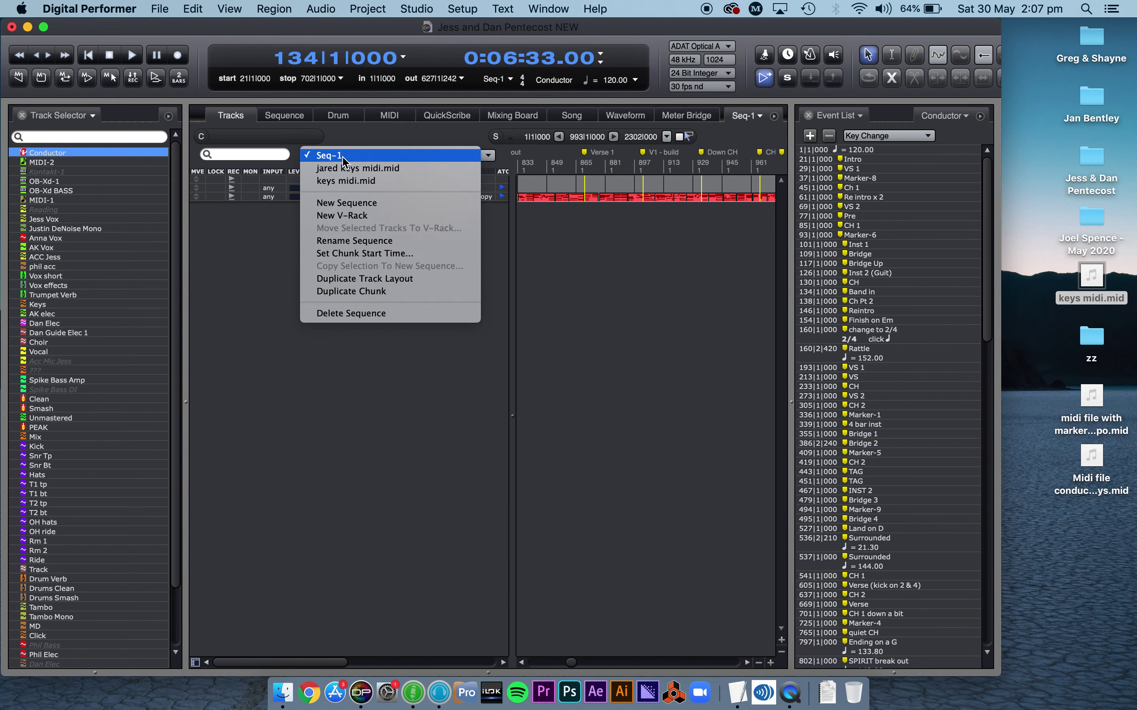
left_click(246, 262)
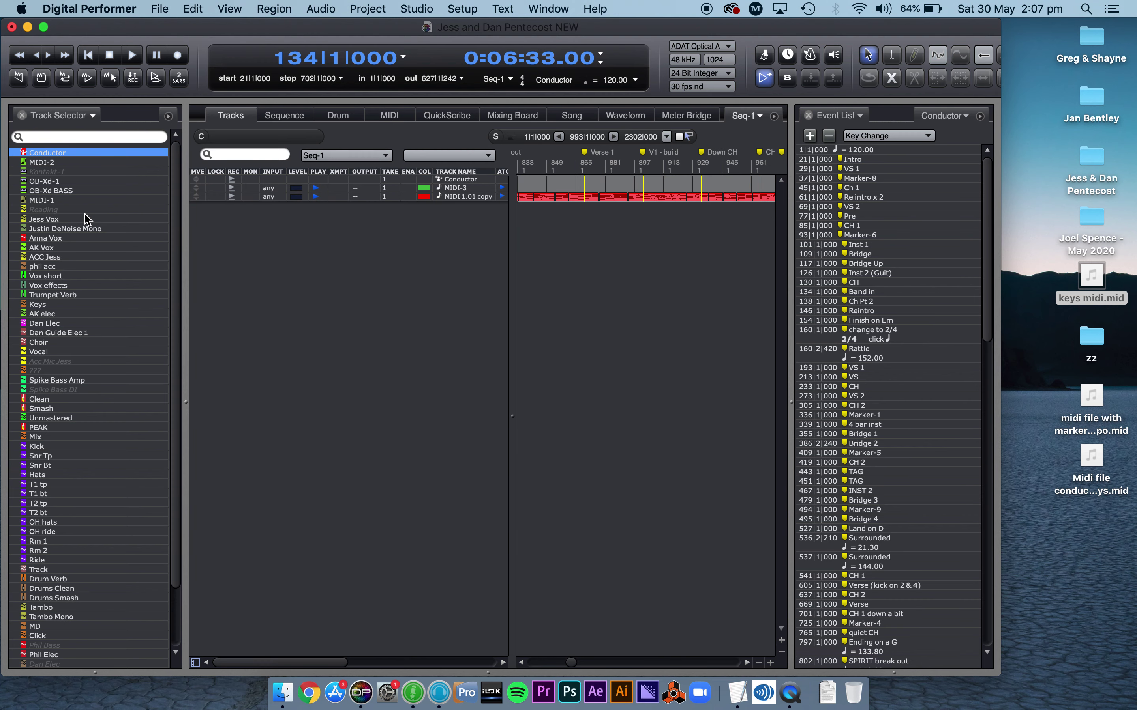
Step: Show all of Seq-1's tracks again and add two new sequences to the project
left_click(87, 220)
key("alt+super+a")
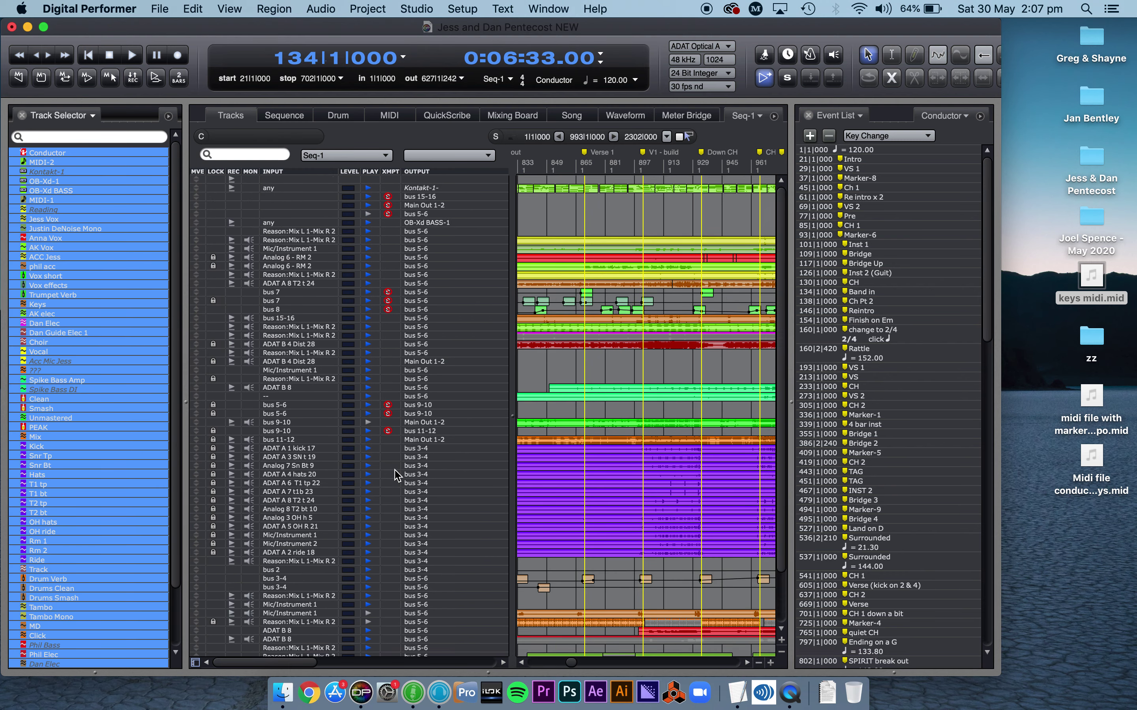
left_click(349, 158)
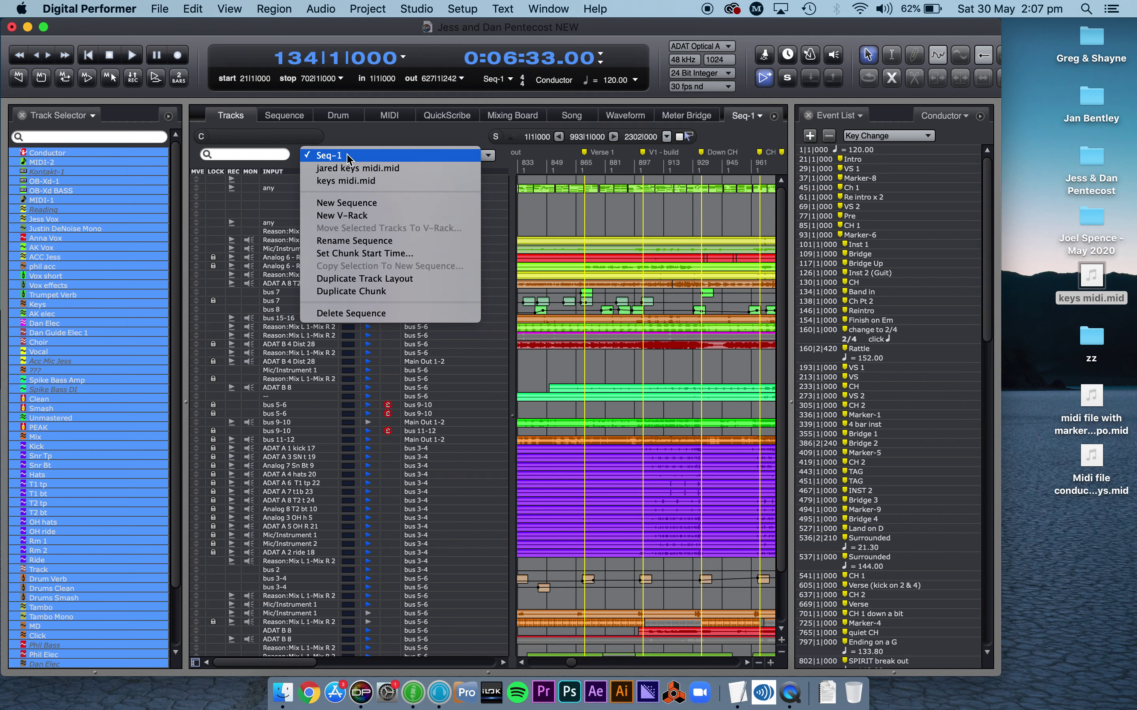
left_click(370, 208)
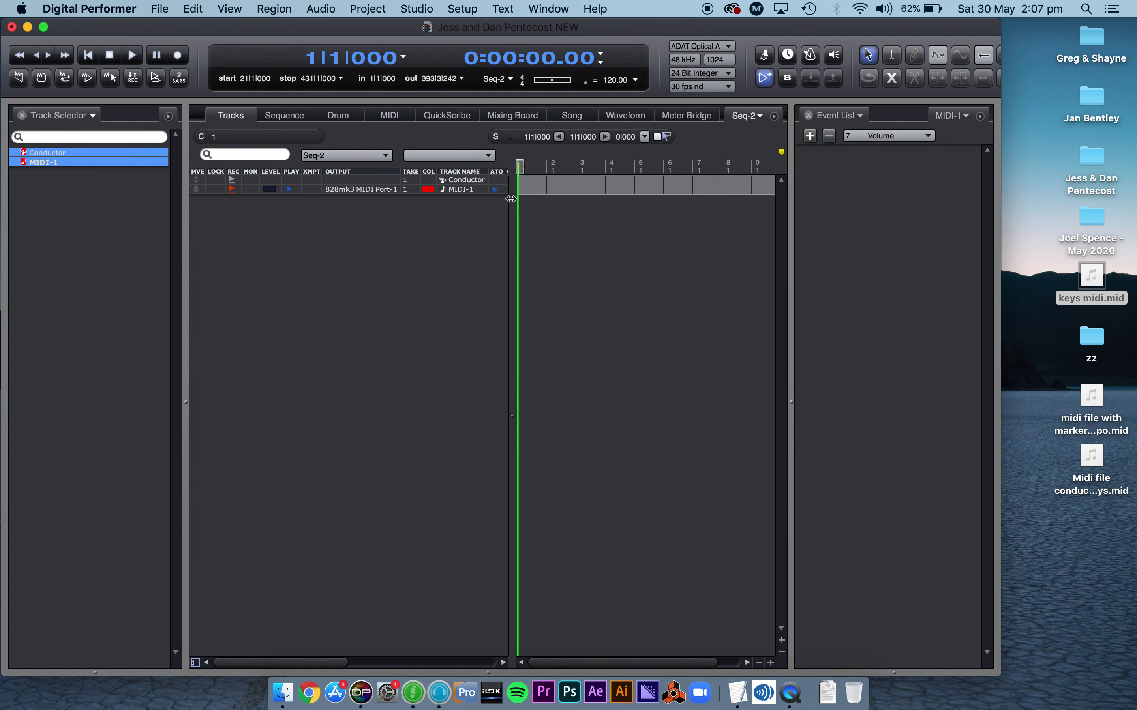
left_click(353, 157)
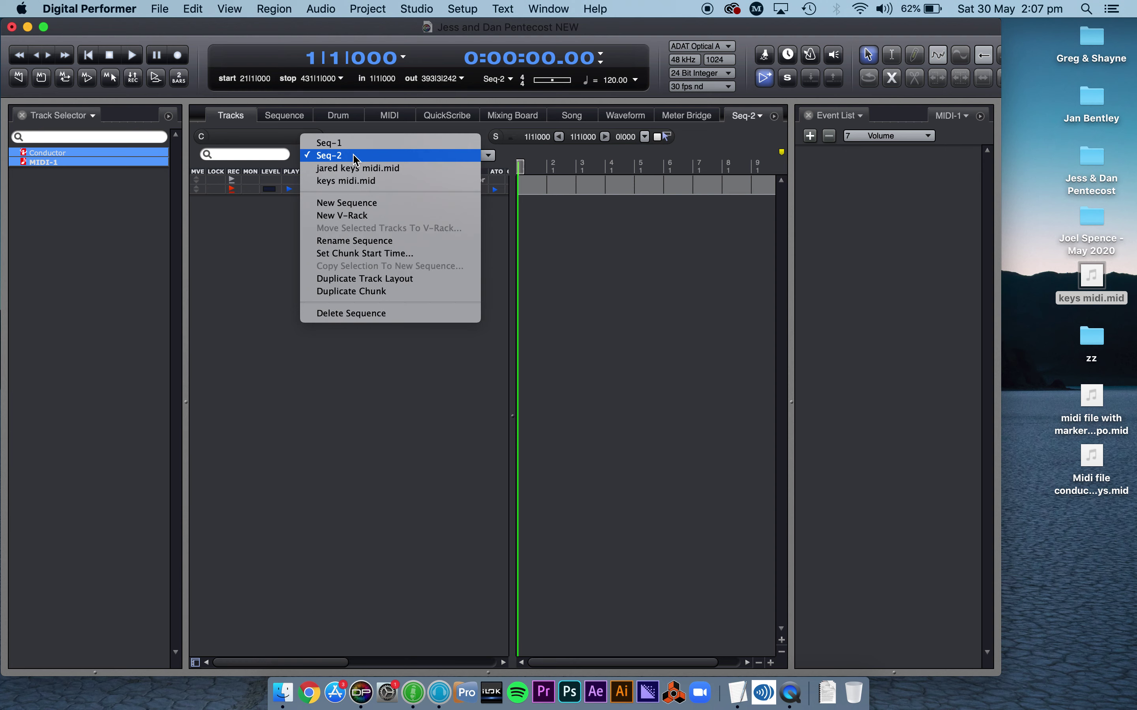
left_click(363, 204)
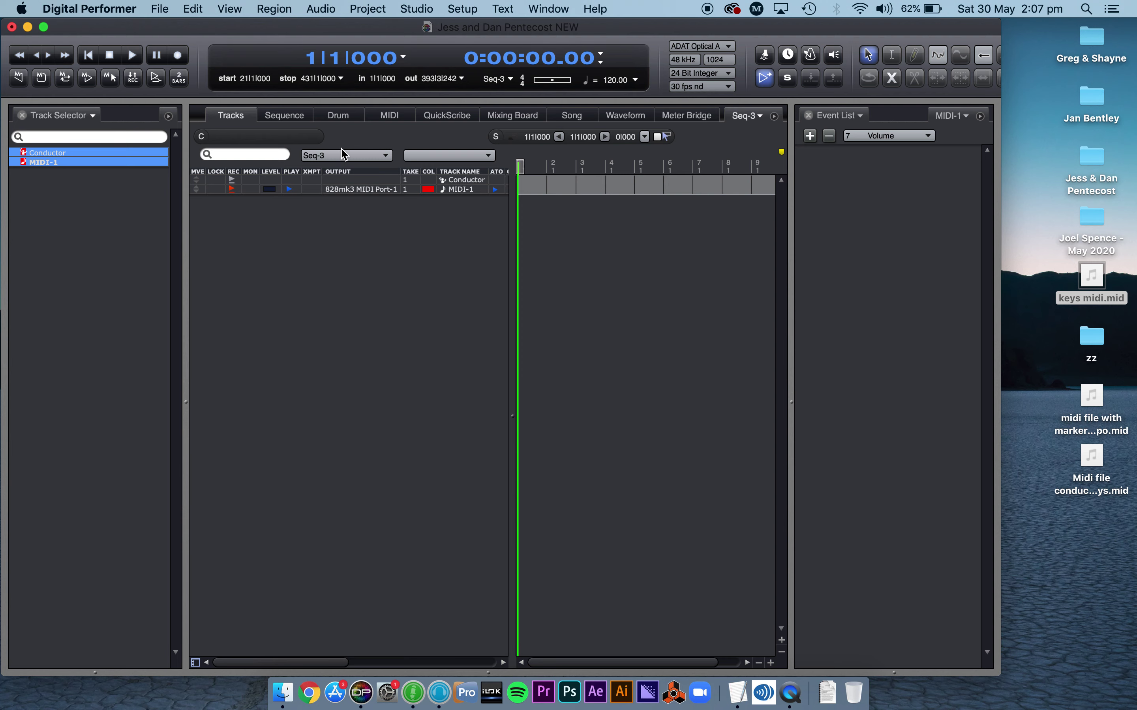
Step: Import keys midi.mid from the Desktop as a sequence and make the imported sequence the active one
left_click(160, 6)
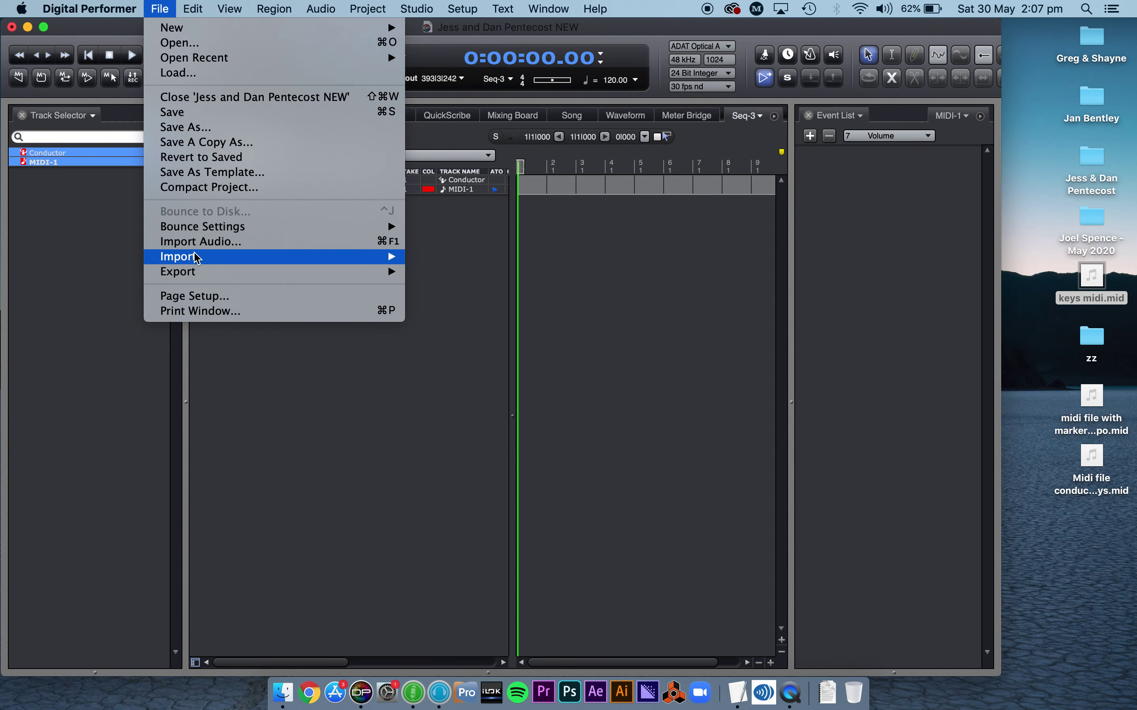
mouse_move(202, 257)
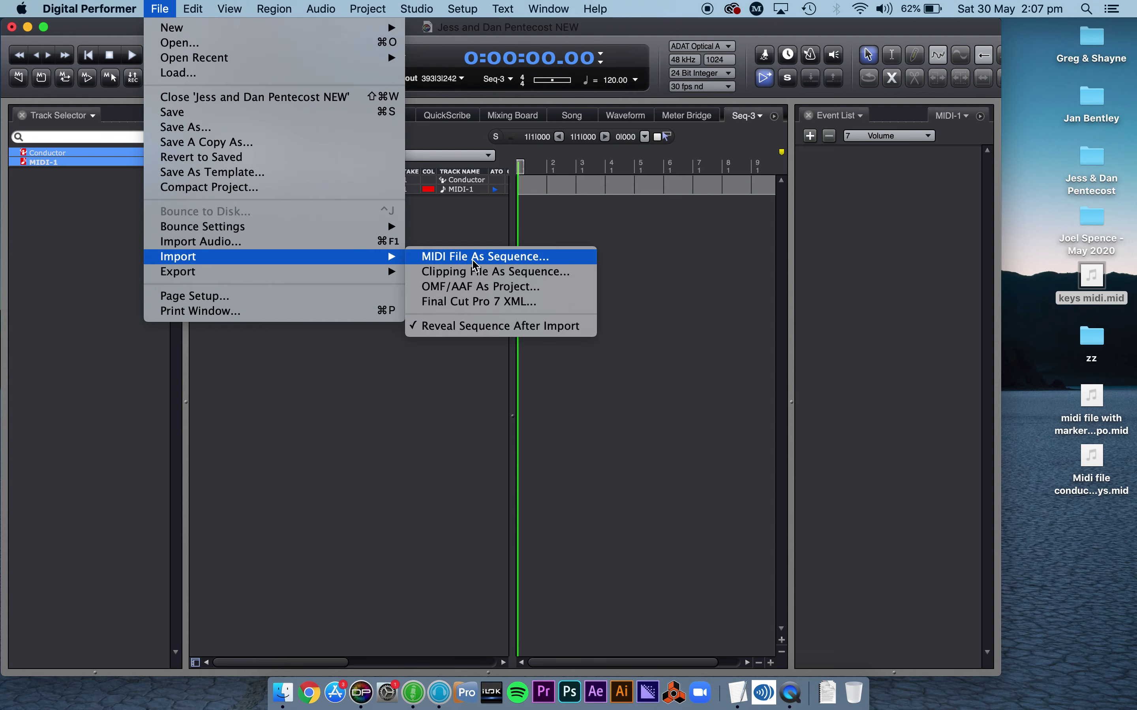
left_click(508, 262)
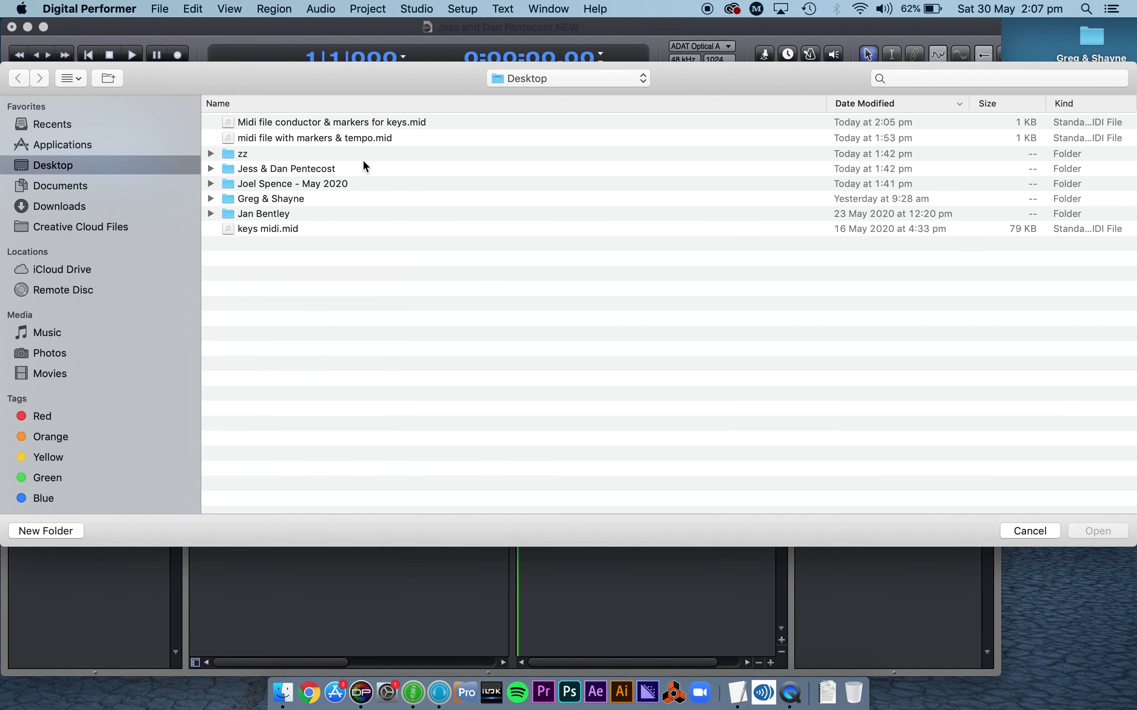
left_click(259, 229)
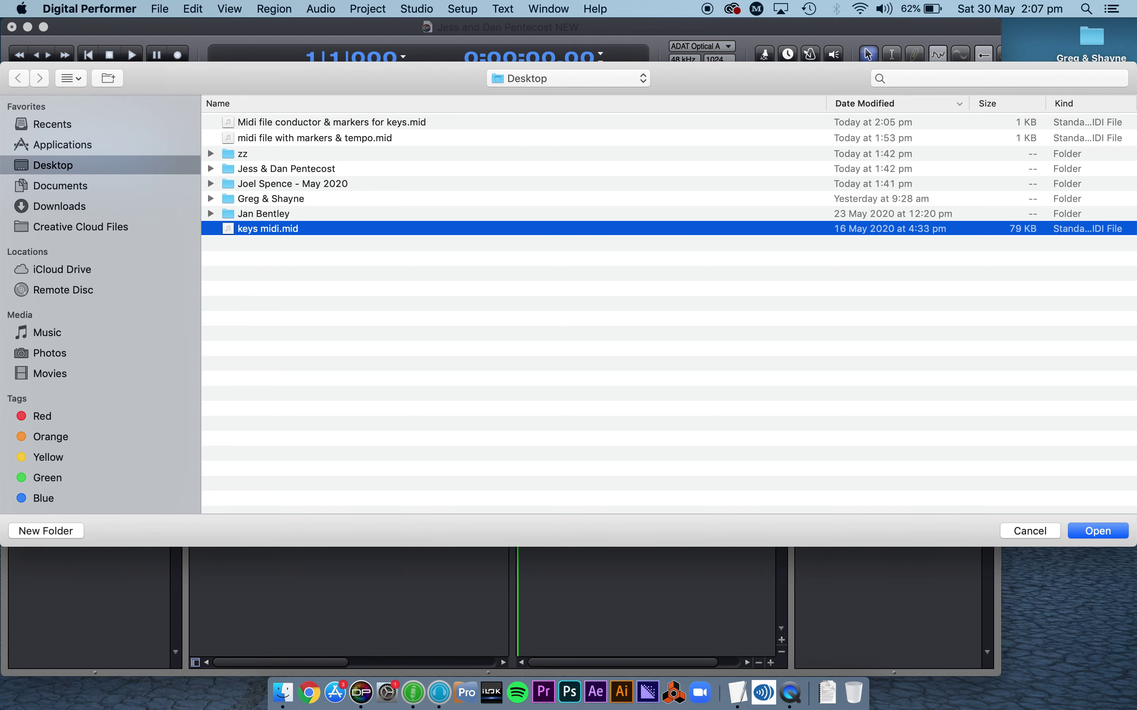
left_click(1104, 531)
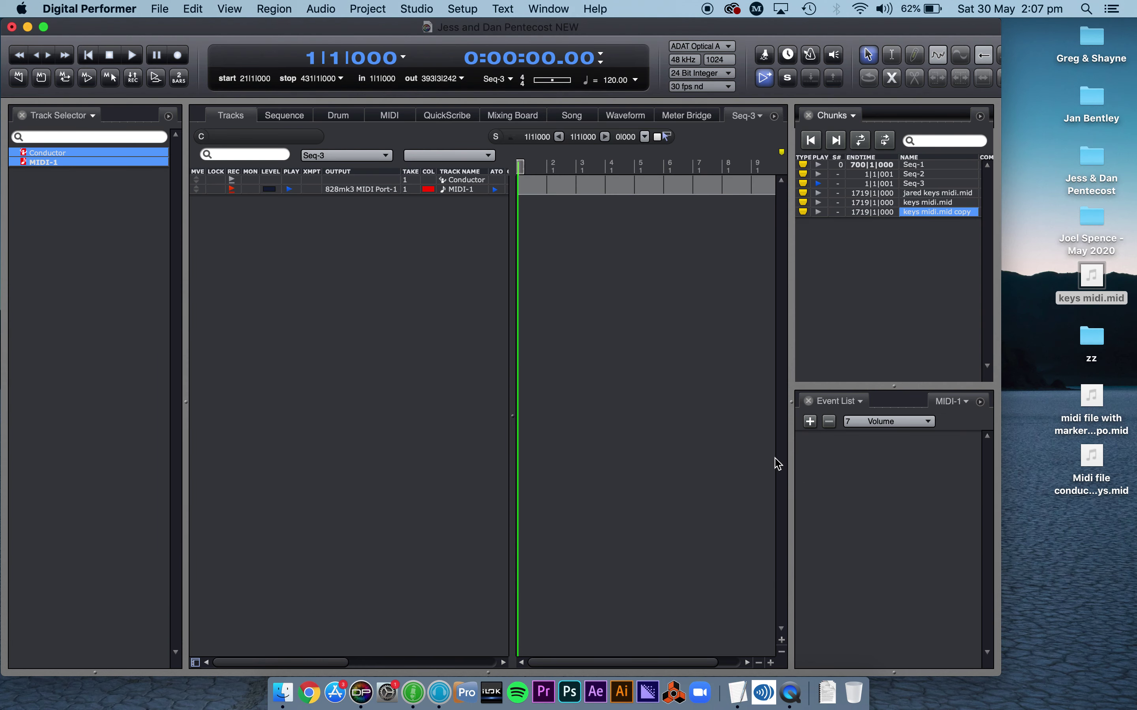
left_click(817, 212)
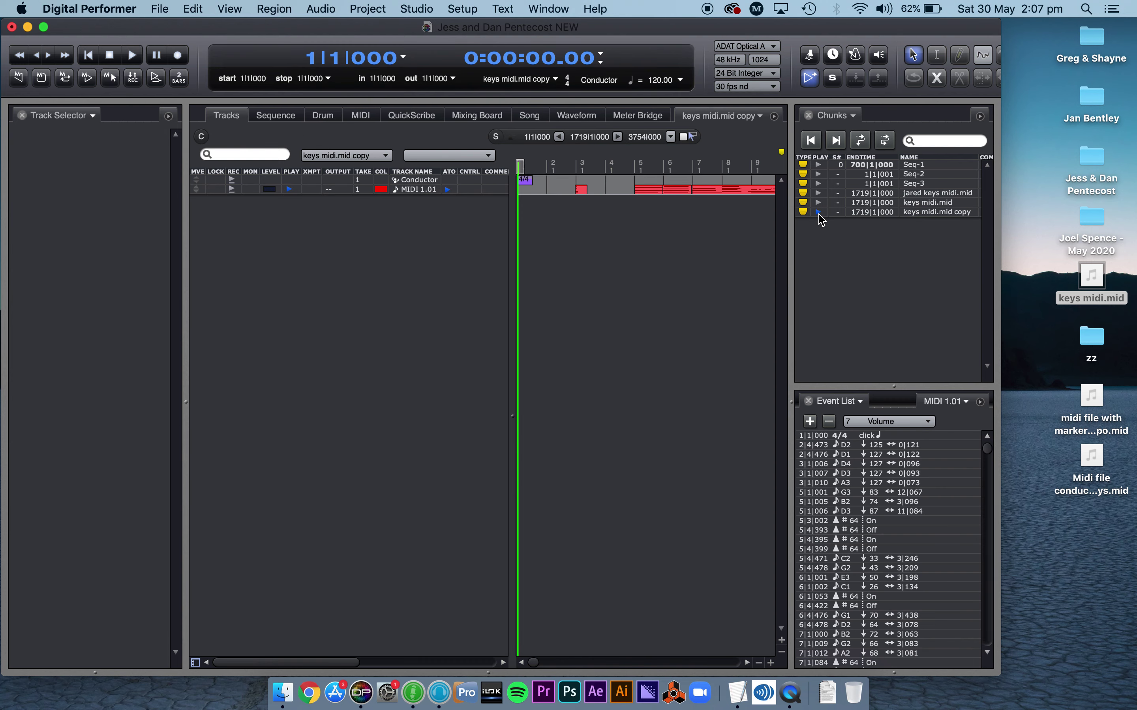
Step: Examine the imported sequence's markers, meter changes and MIDI data along the timeline at different zoom levels
left_click(534, 182)
scroll(535, 184, "down", 5)
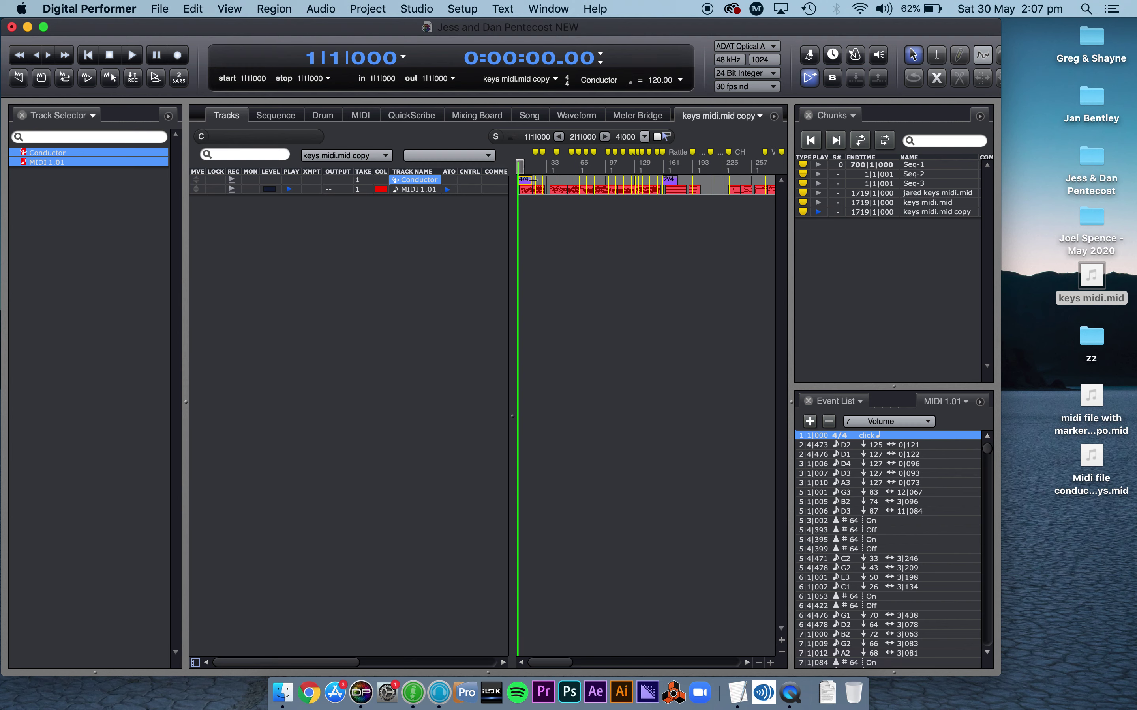
scroll(534, 180, "down", 2)
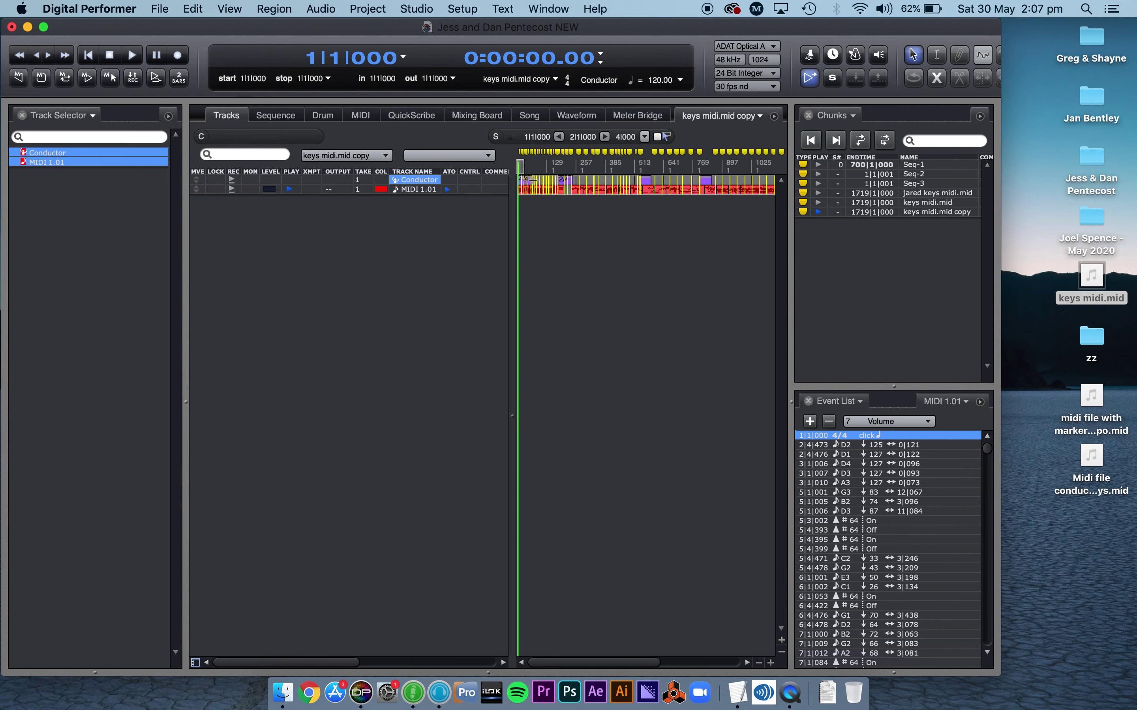
scroll(534, 180, "up", 2)
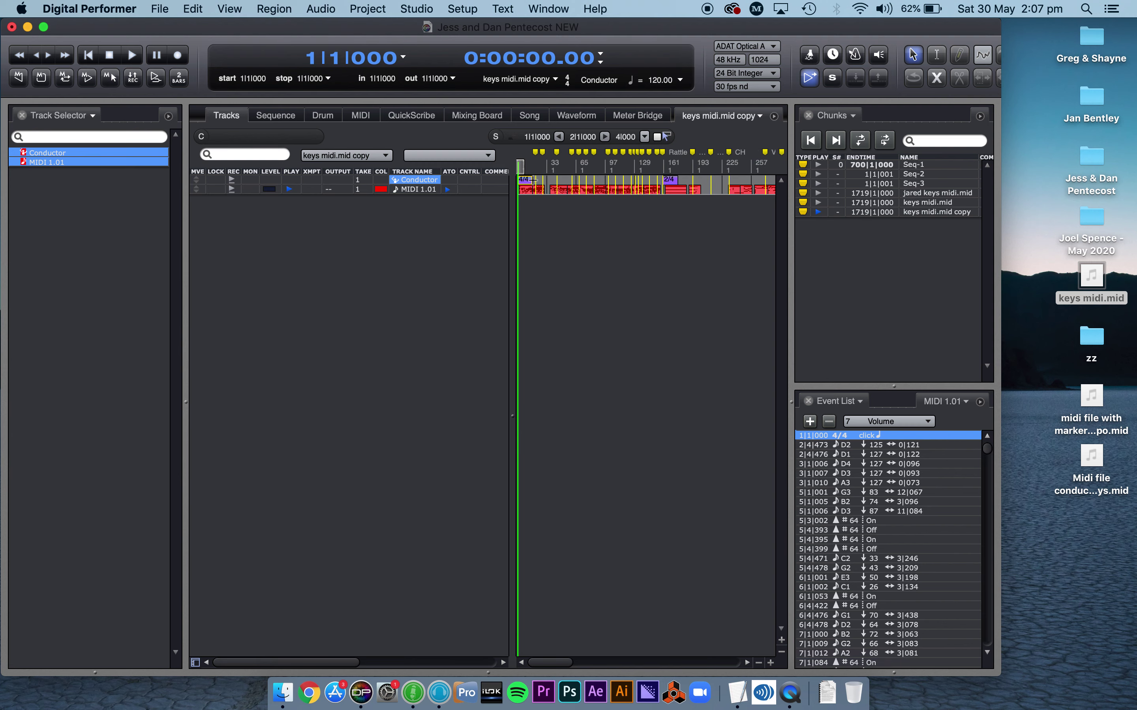
scroll(534, 180, "down", 2)
scroll(532, 180, "up", 1)
scroll(532, 180, "up", 2)
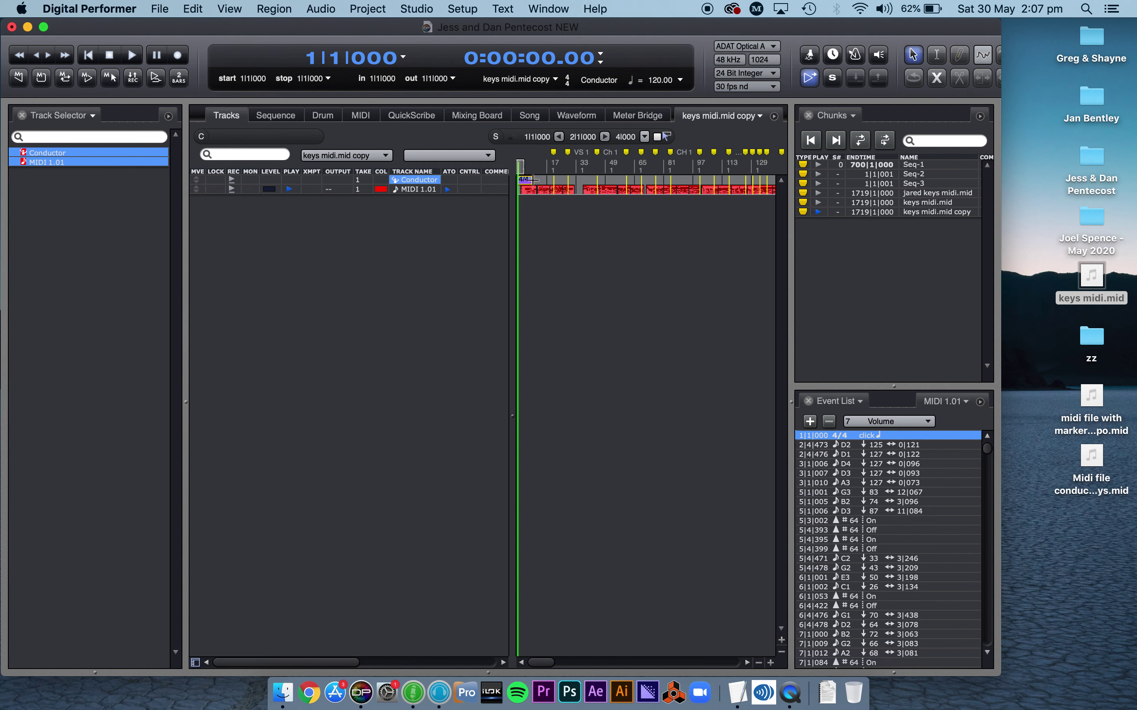
scroll(532, 180, "up", 1)
scroll(532, 180, "up", 1)
Step: Show the imported MIDI 1.01 track's notes in the MIDI editor and widen the project window back across the screen
left_click(677, 192)
left_click(358, 117)
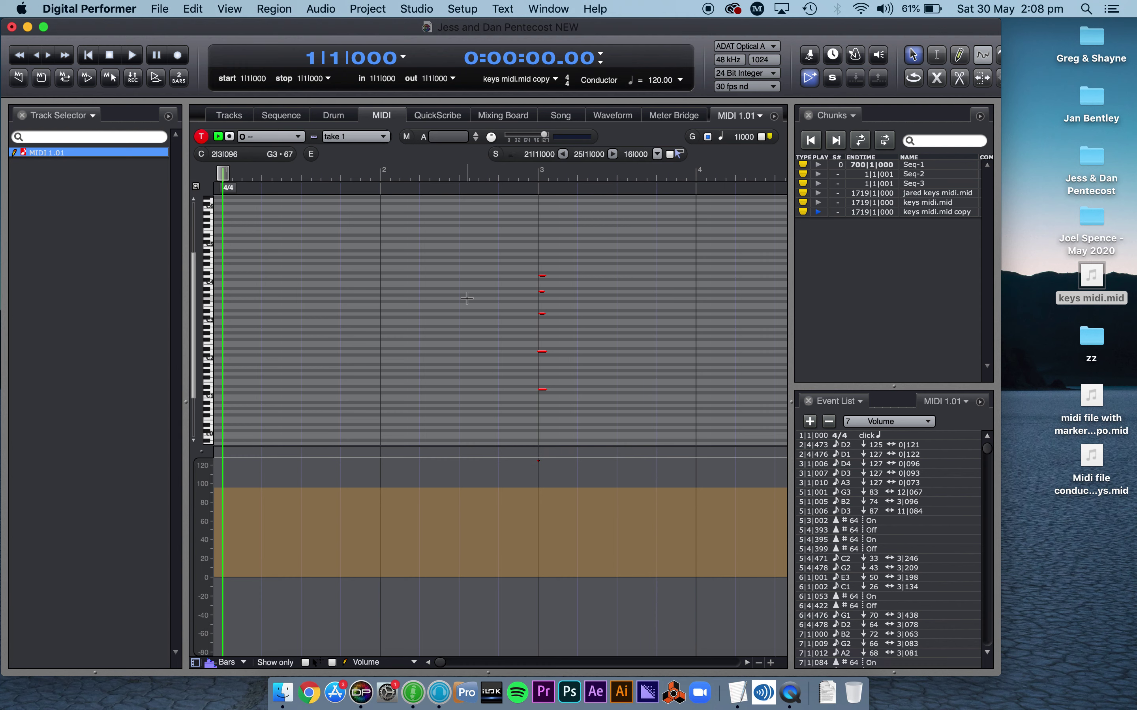
left_click_drag(1001, 138, 1132, 139)
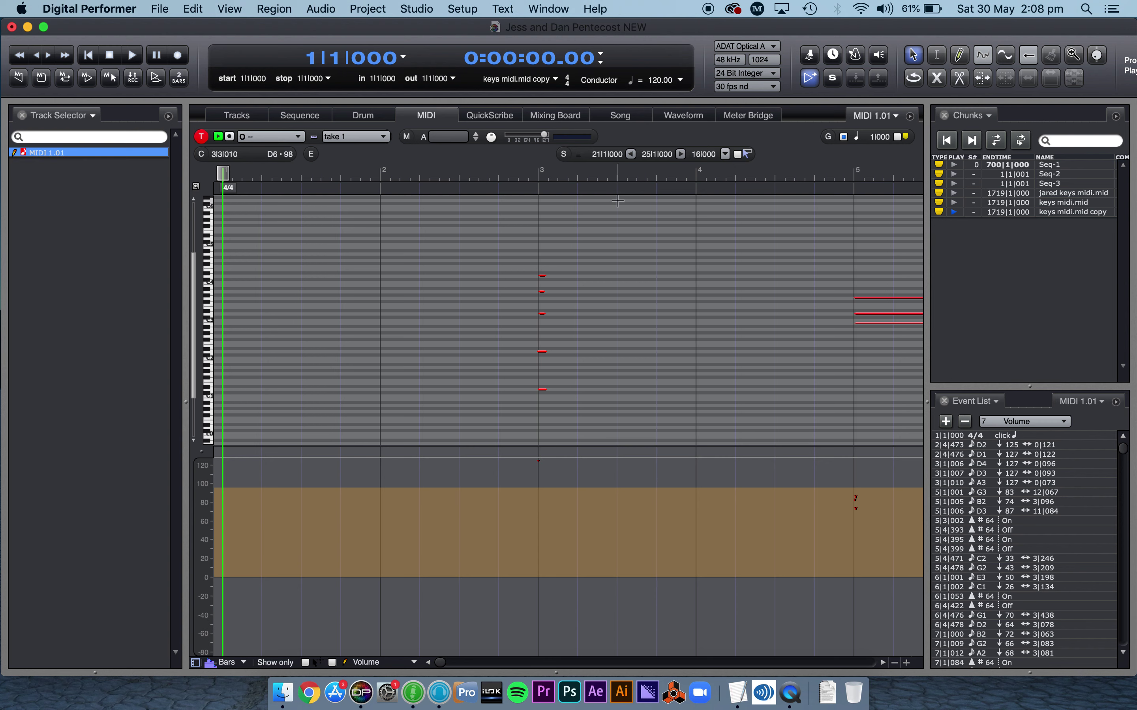
Step: Return to the Tracks overview and examine the full length of the imported sequence with its markers
left_click(238, 116)
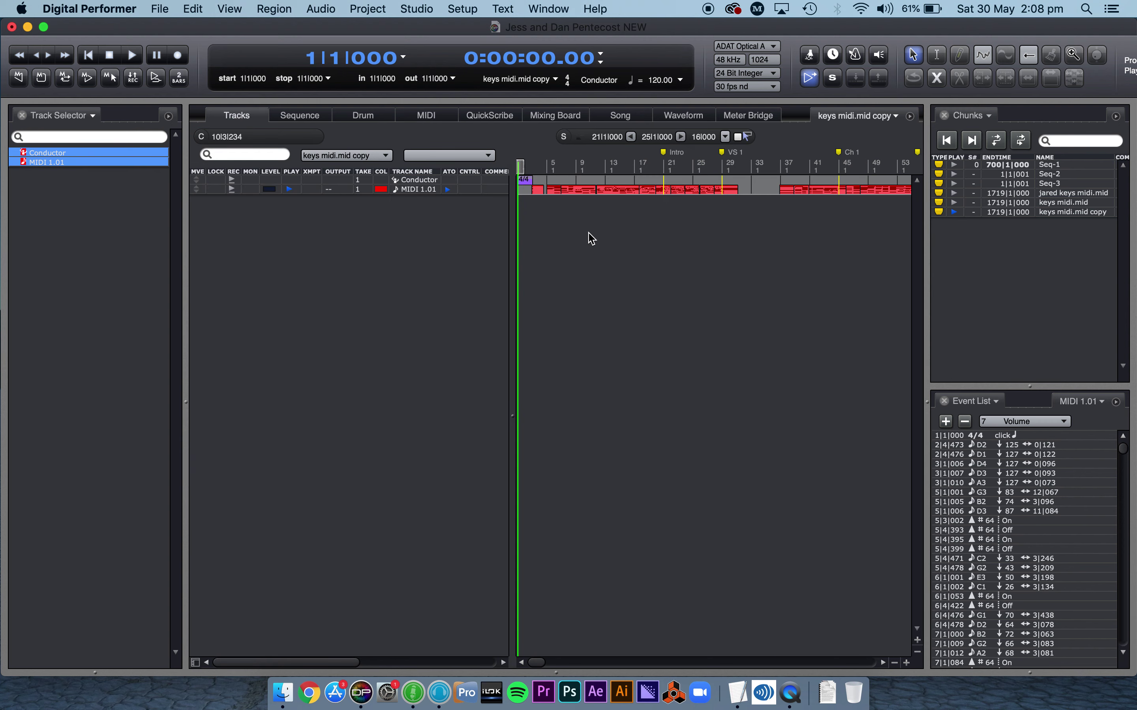
key("super+Left")
key("super+Left")
key("super+Left")
key("super+Left")
key("super+Left")
key("super+Left")
key("super+Right")
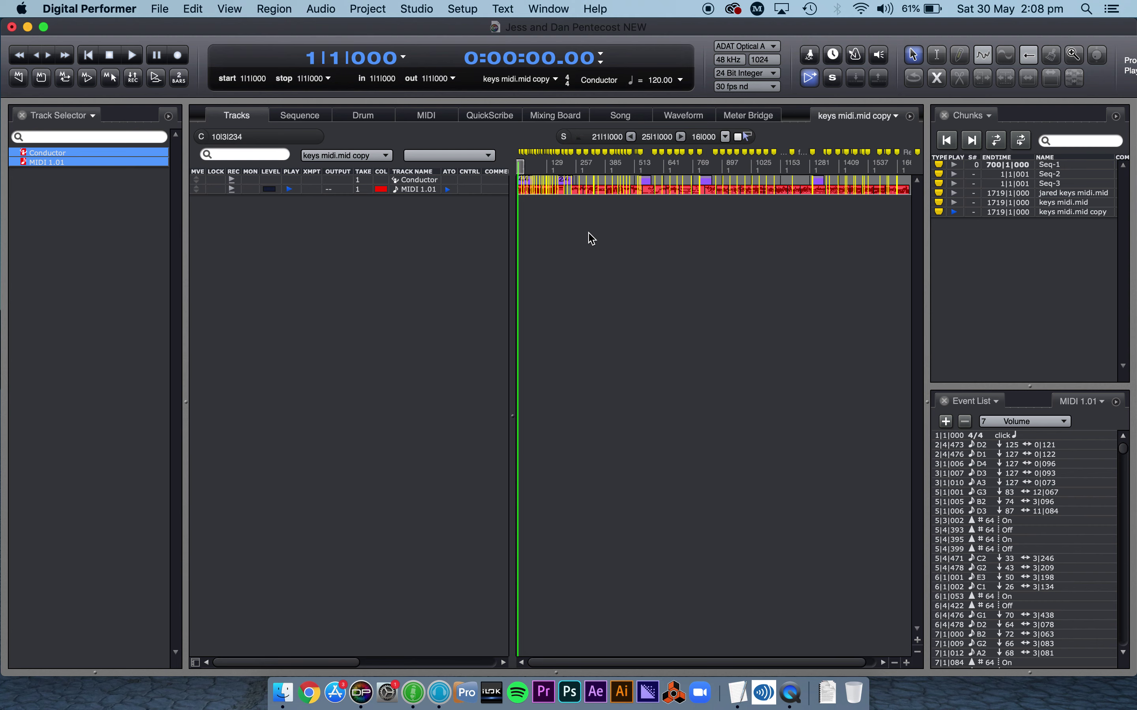
key("super+Left")
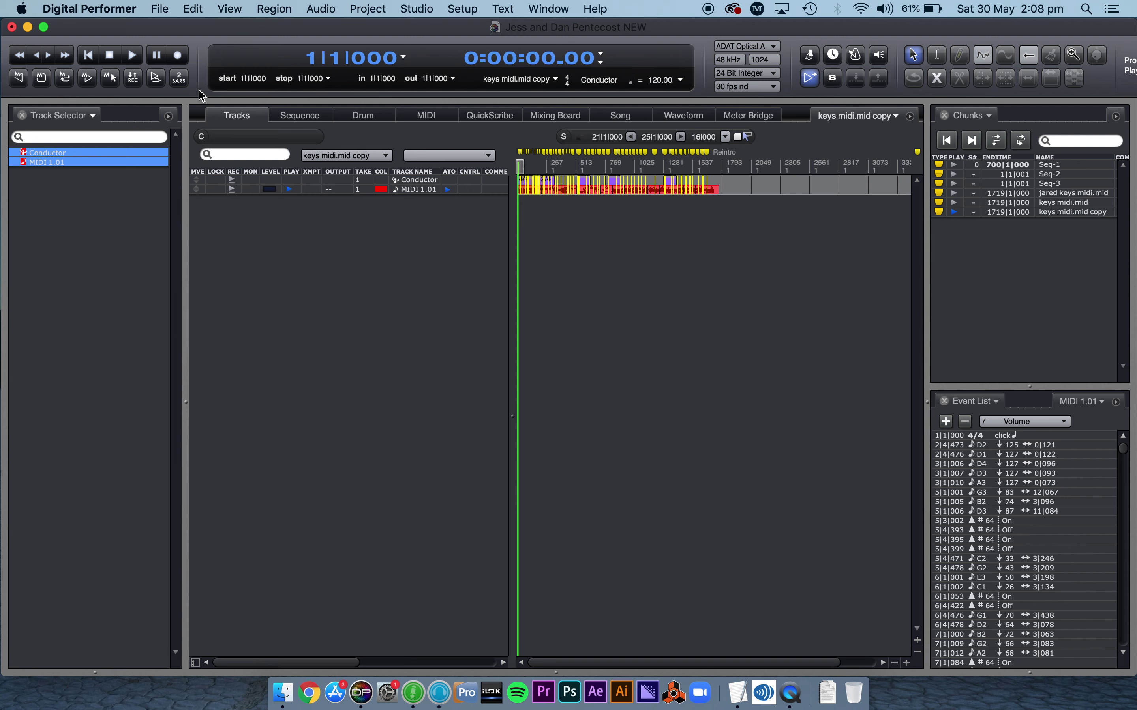
Step: Close the Chunks and Event List panes to give the imported sequence's timeline more room
left_click(171, 7)
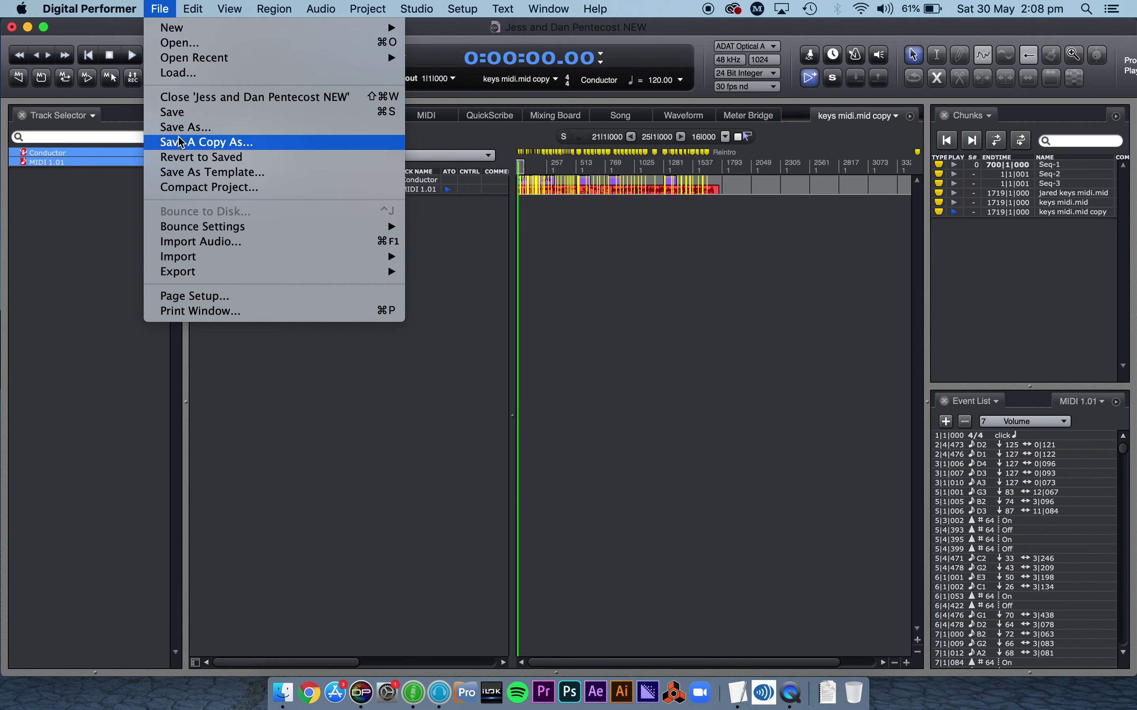
left_click(524, 310)
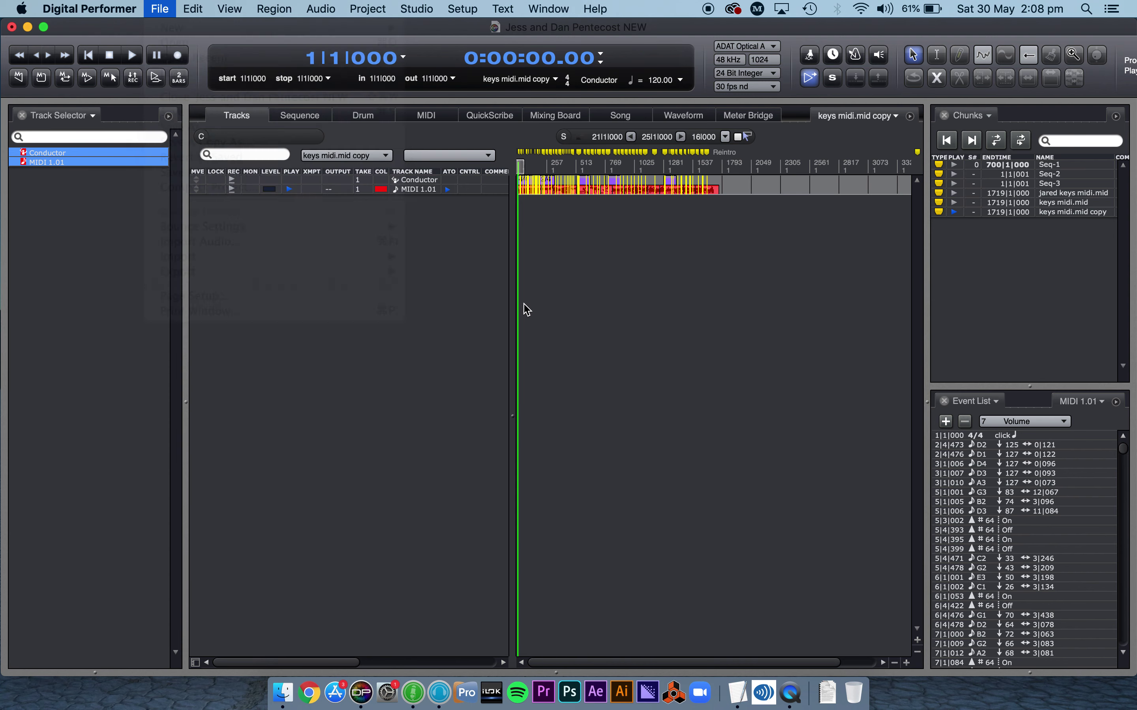
key("super+bracketright")
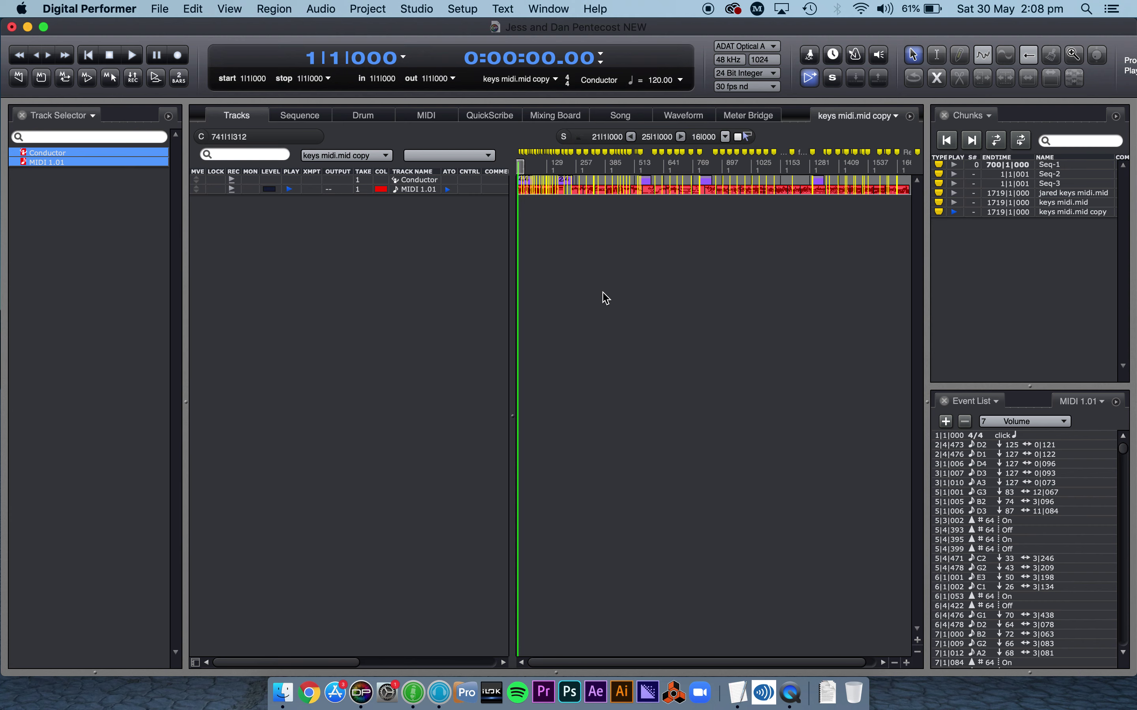
left_click(944, 116)
left_click(945, 116)
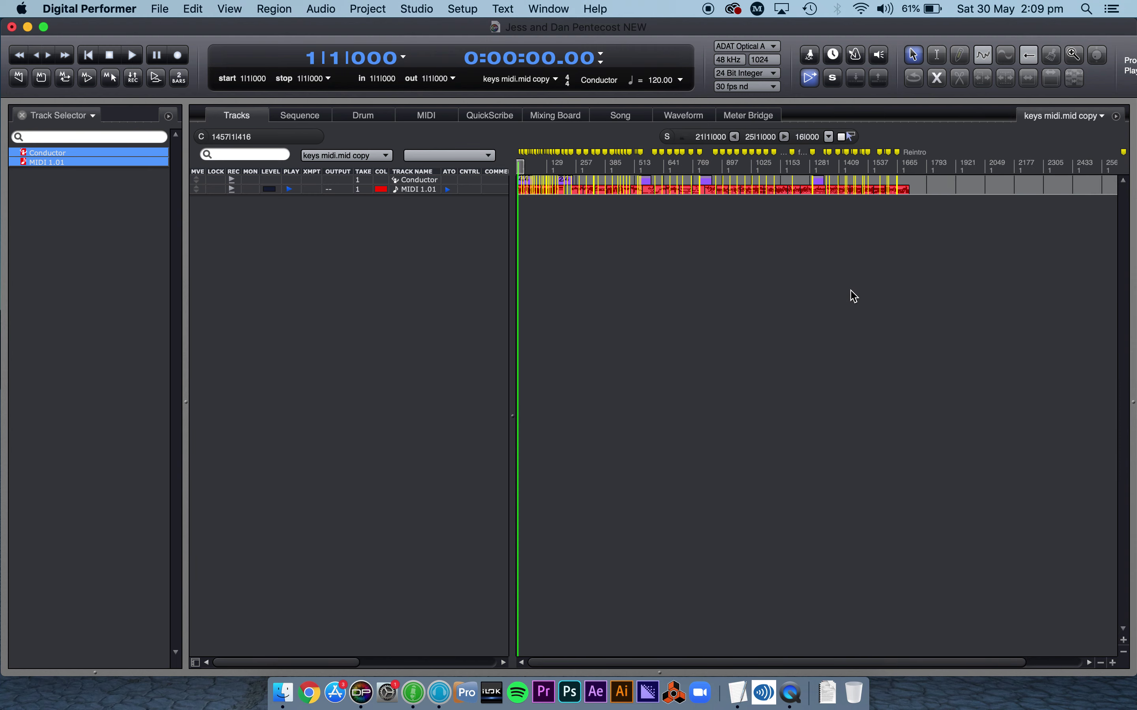